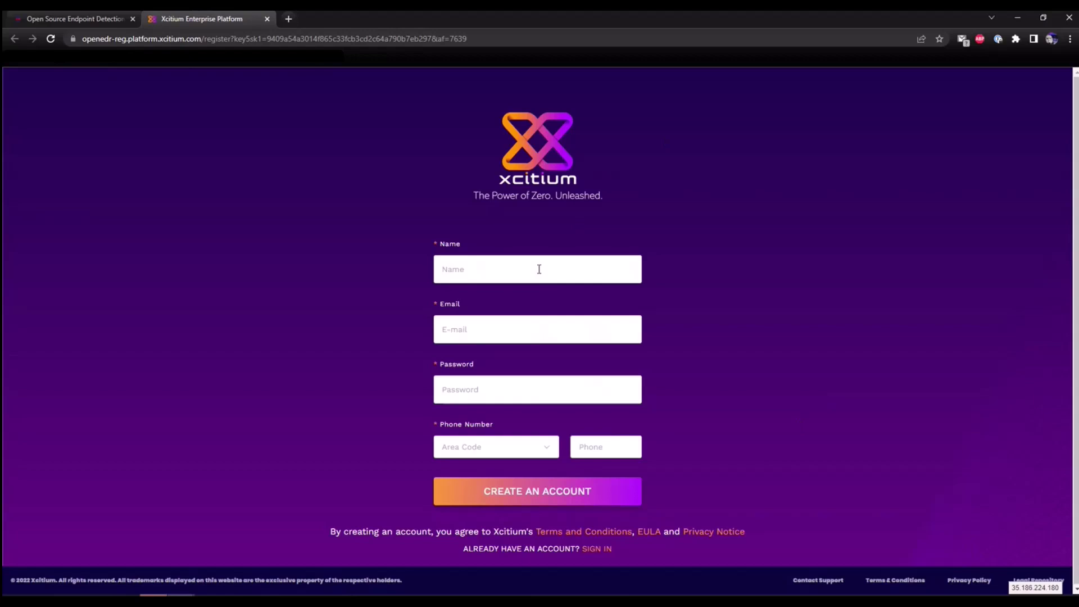
# Fill in the registrant's full name, paste the account e-mail, and enter the account password
pyautogui.click(557, 269)
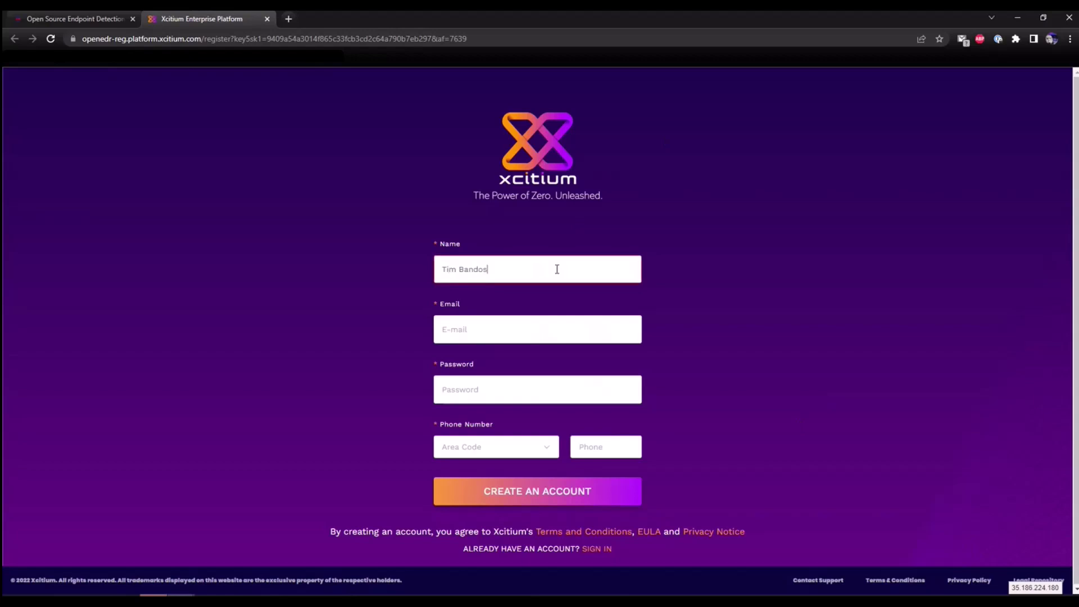
pyautogui.press('Tab')
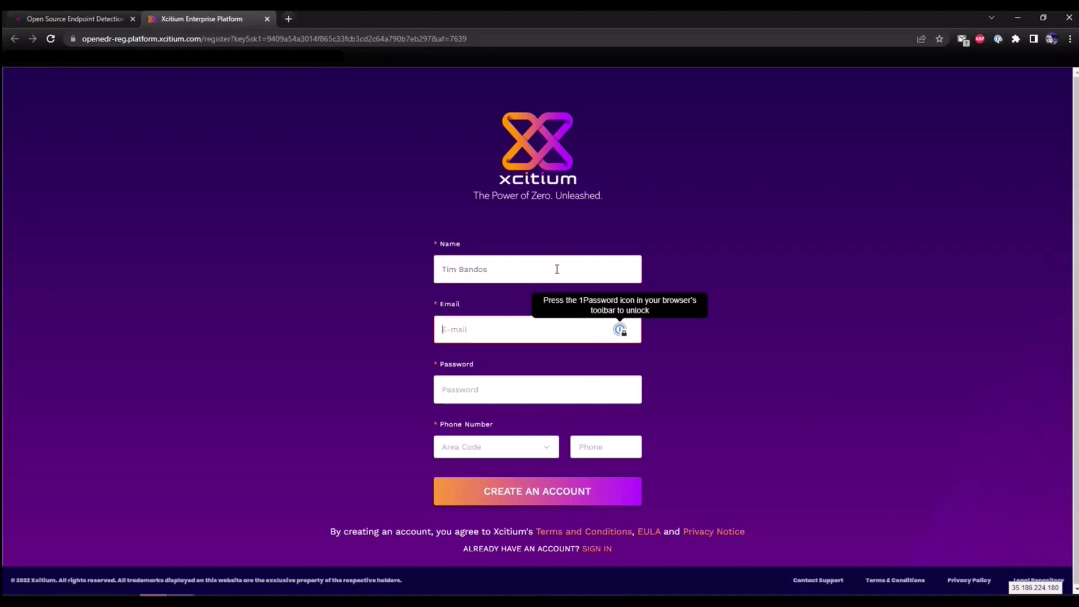
pyautogui.hotkey('ctrl', 'v')
pyautogui.click(496, 391)
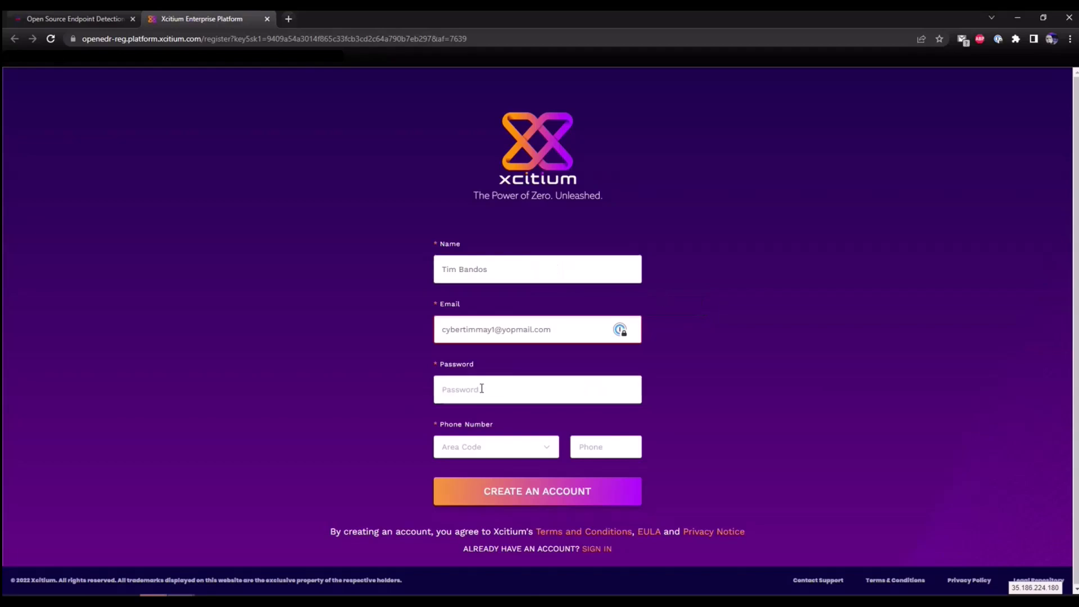
pyautogui.click(506, 388)
pyautogui.write('•')
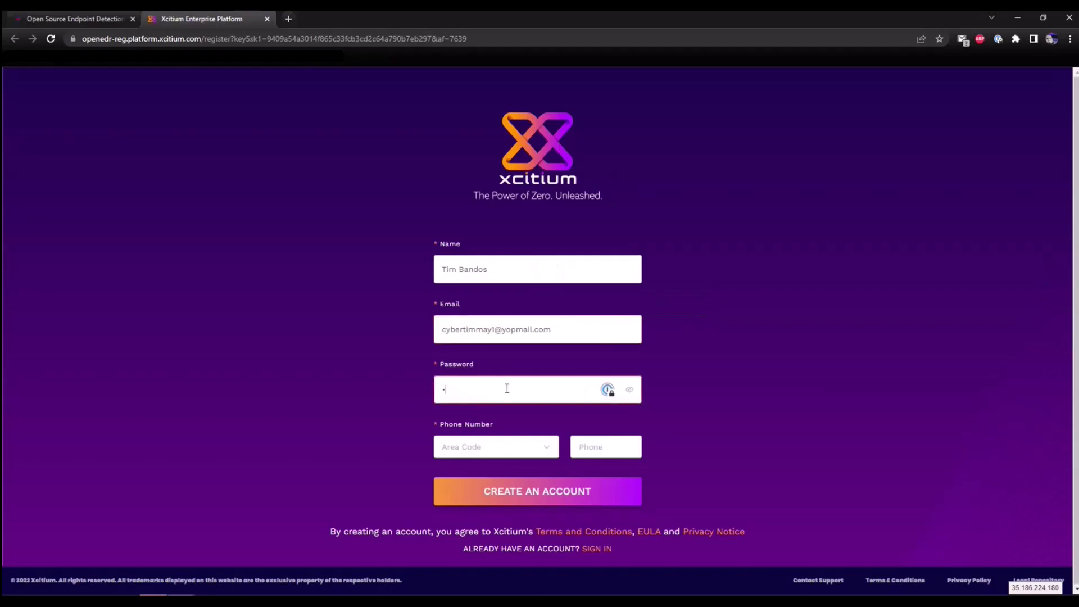
pyautogui.write('•••••••')
# Choose United States +1, enter the contact's phone number, and create the account
pyautogui.click(481, 446)
pyautogui.write('unite')
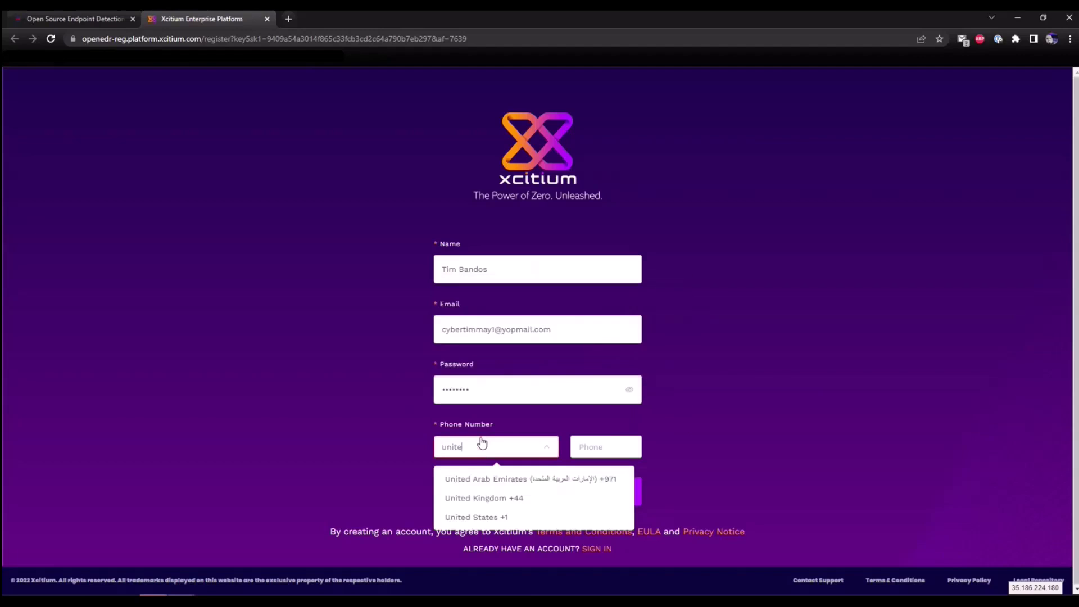
pyautogui.click(523, 517)
pyautogui.click(602, 442)
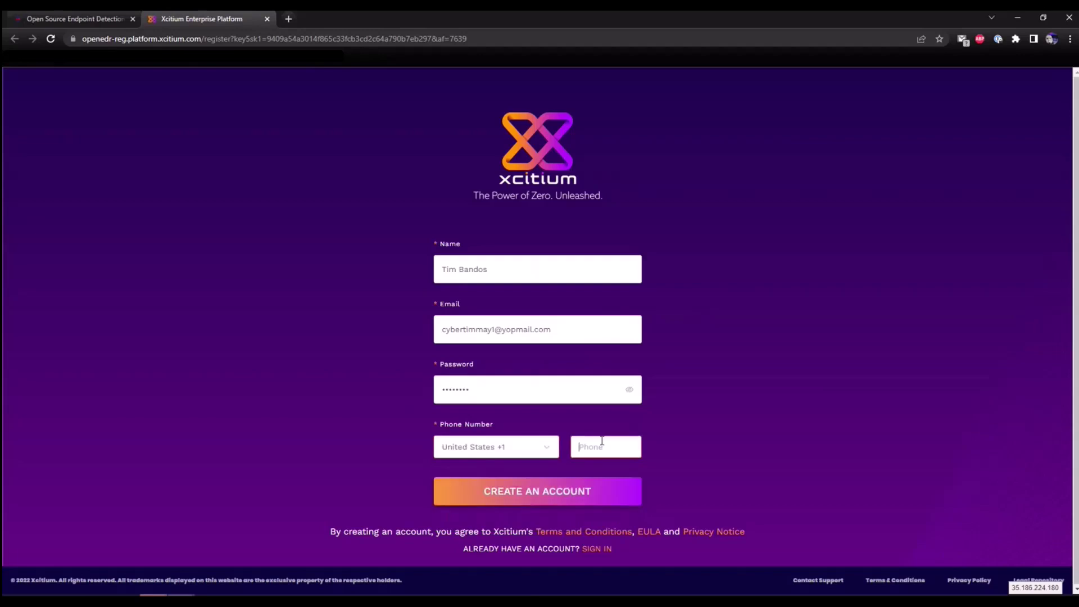
pyautogui.click(565, 495)
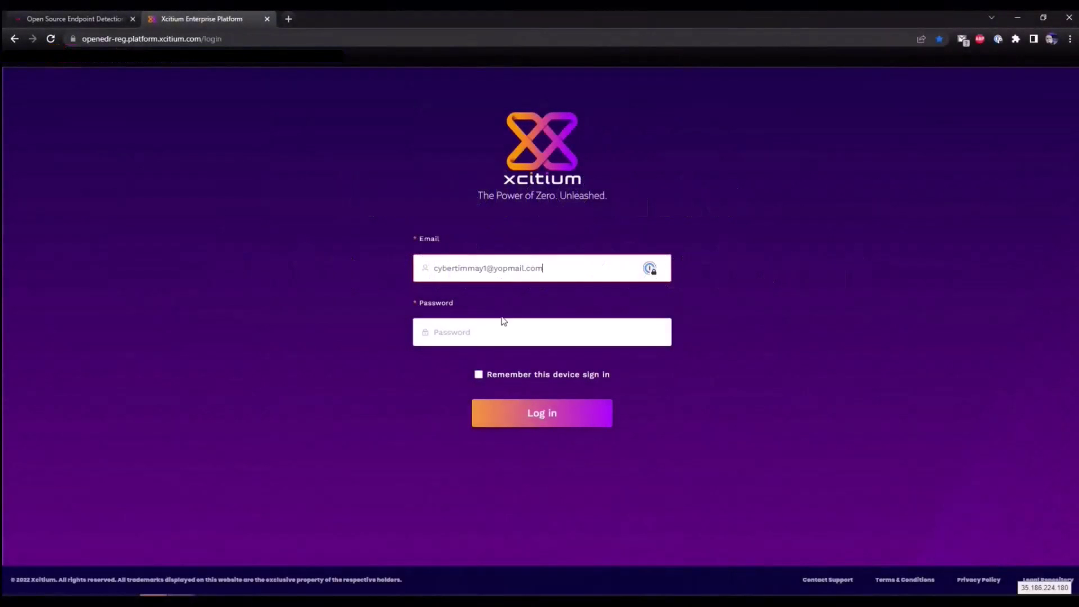
# Sign in with the new account's e-mail and password
pyautogui.click(496, 334)
pyautogui.write('••••')
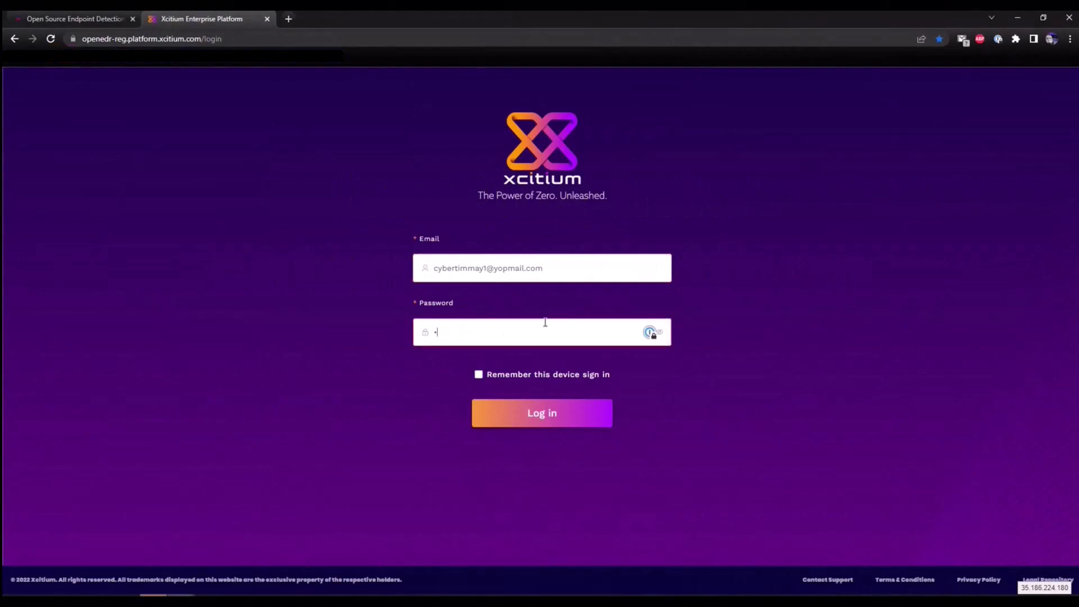
pyautogui.write('••••')
pyautogui.click(505, 413)
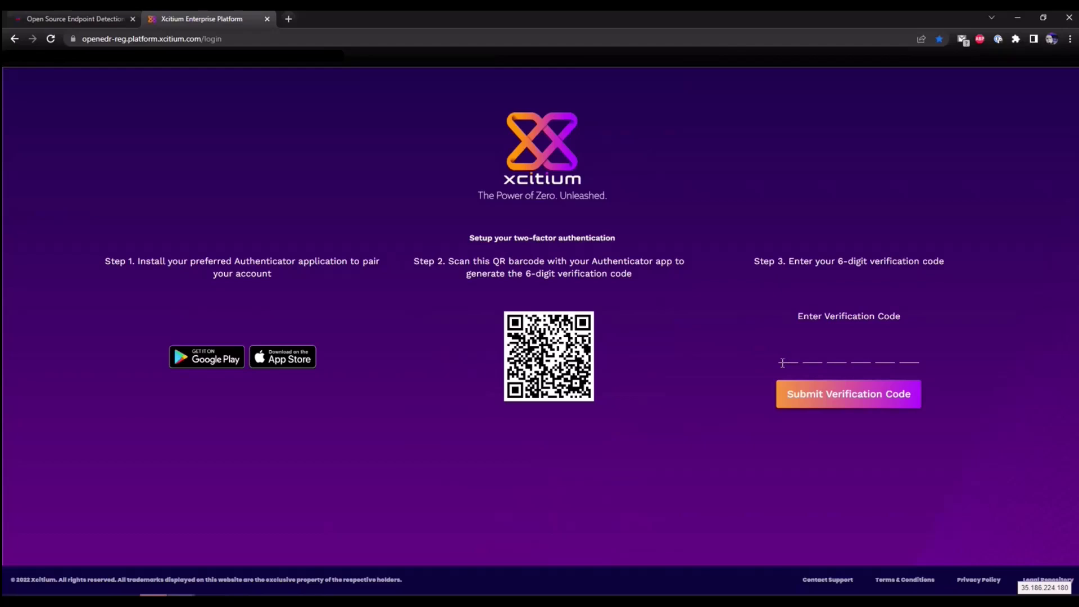
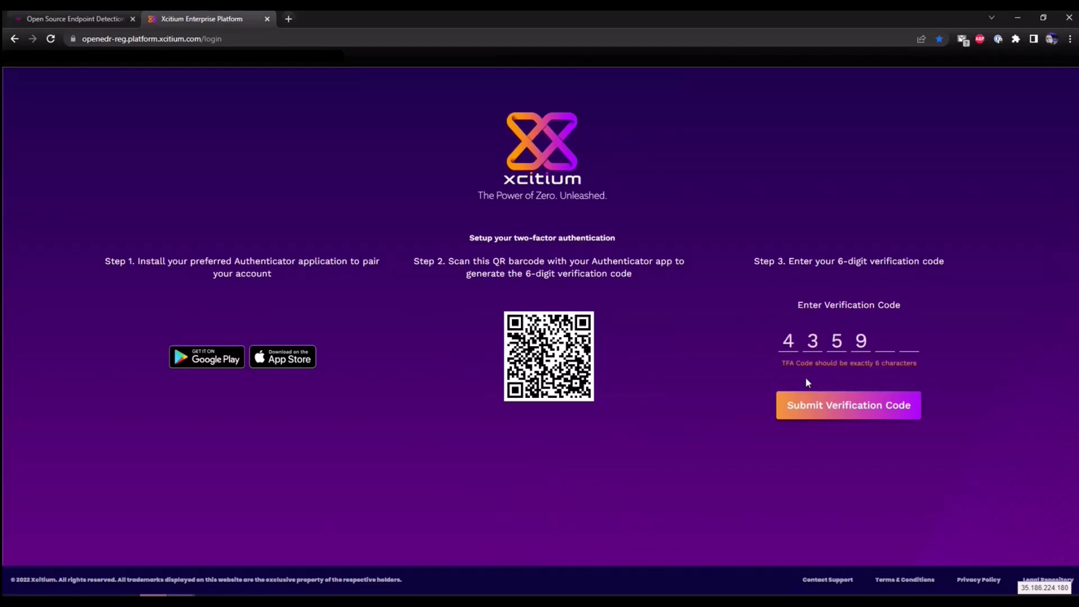
# Submit the six-digit authenticator code, then a fresh code, to finish two-factor setup
pyautogui.click(832, 396)
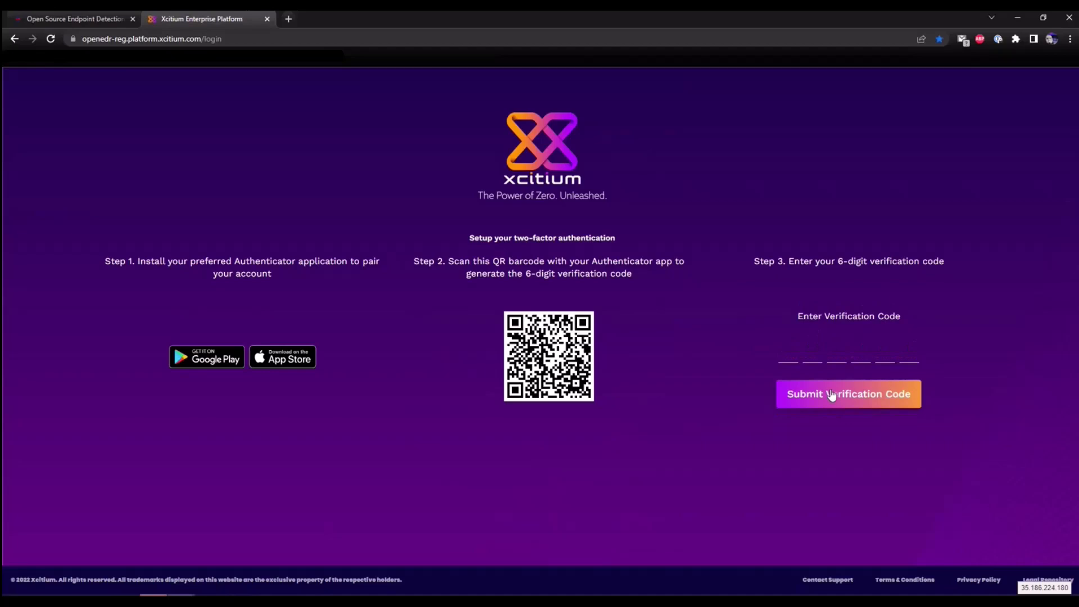
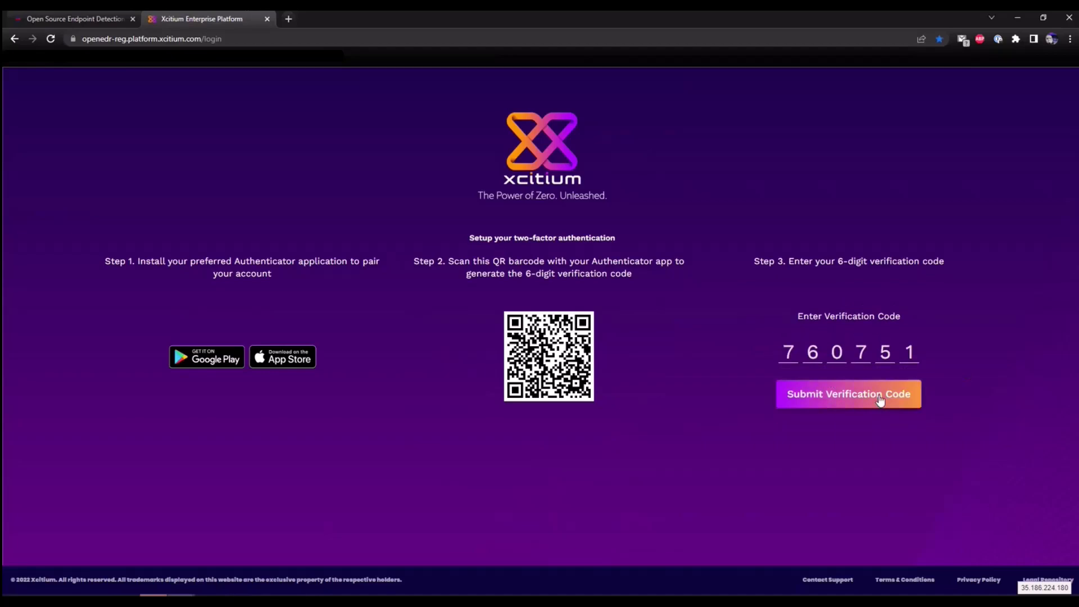
pyautogui.click(863, 397)
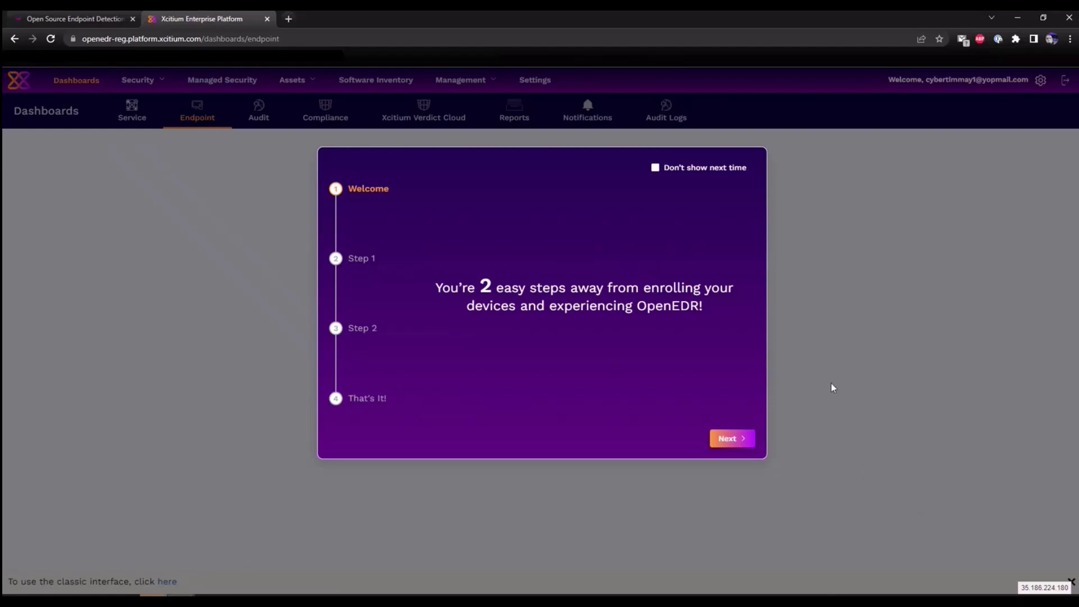
# Advance the wizard to Step 1, copy the agent download link, and switch to the VM
pyautogui.click(730, 441)
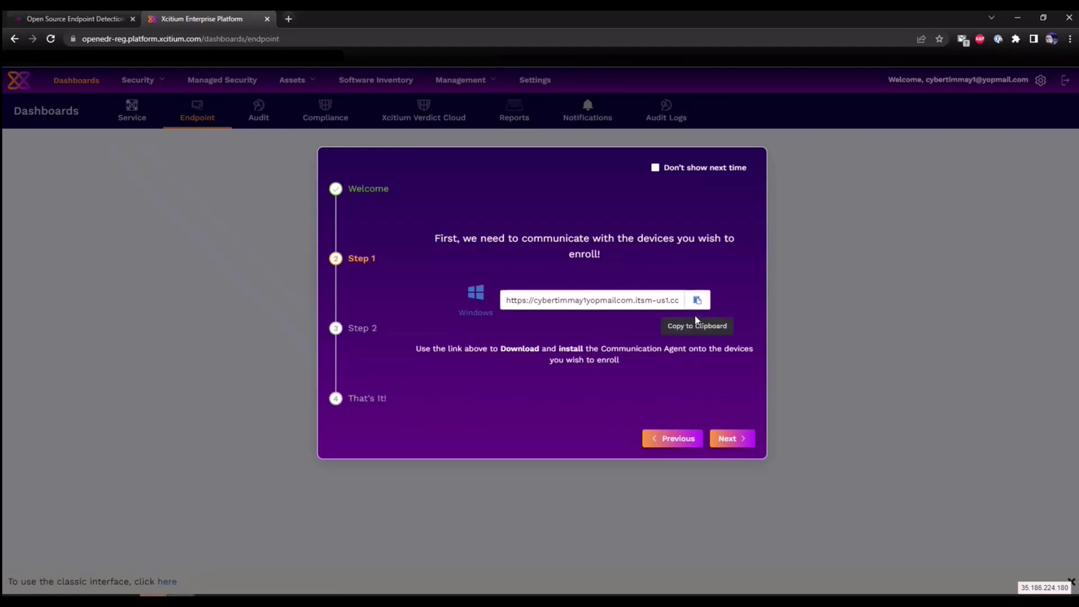
pyautogui.click(697, 301)
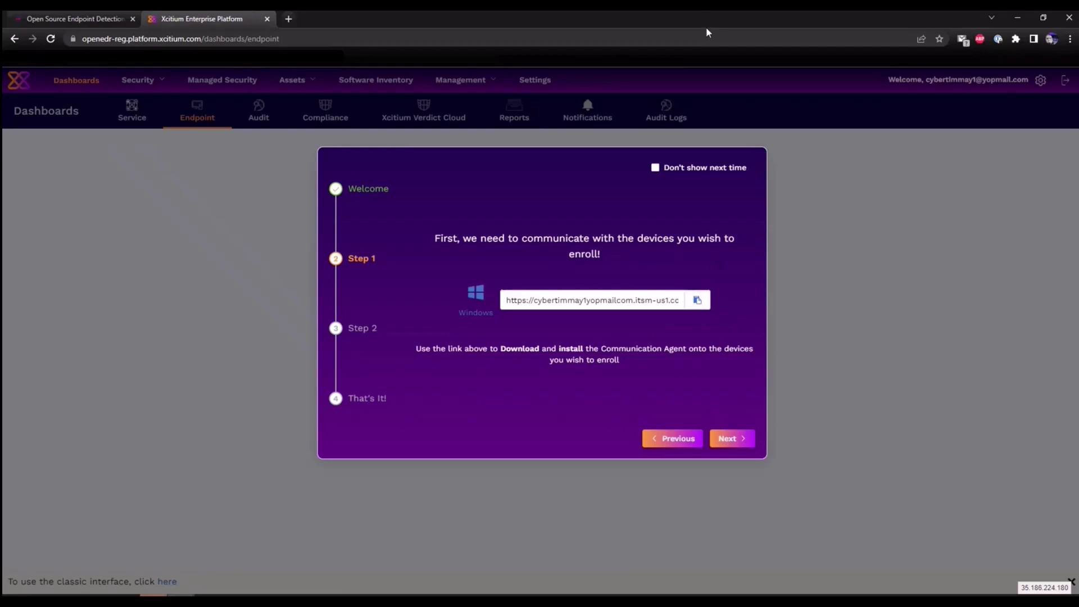
pyautogui.hotkey('alt', 'Tab')
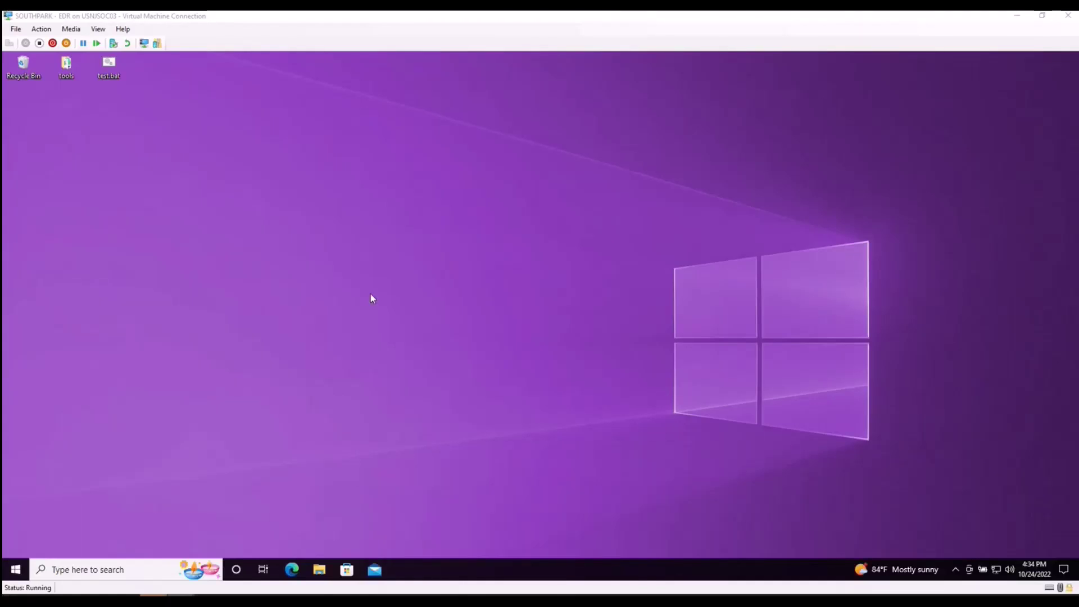
# In the VM's Edge, load the copied enrollment link and download the Windows installer
pyautogui.click(292, 569)
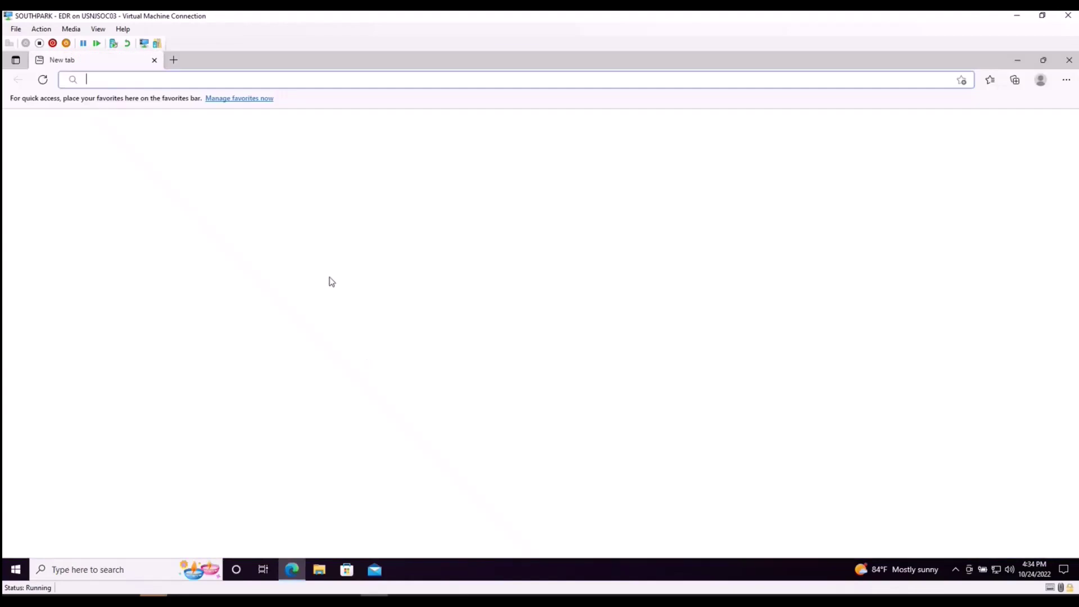
pyautogui.click(292, 80)
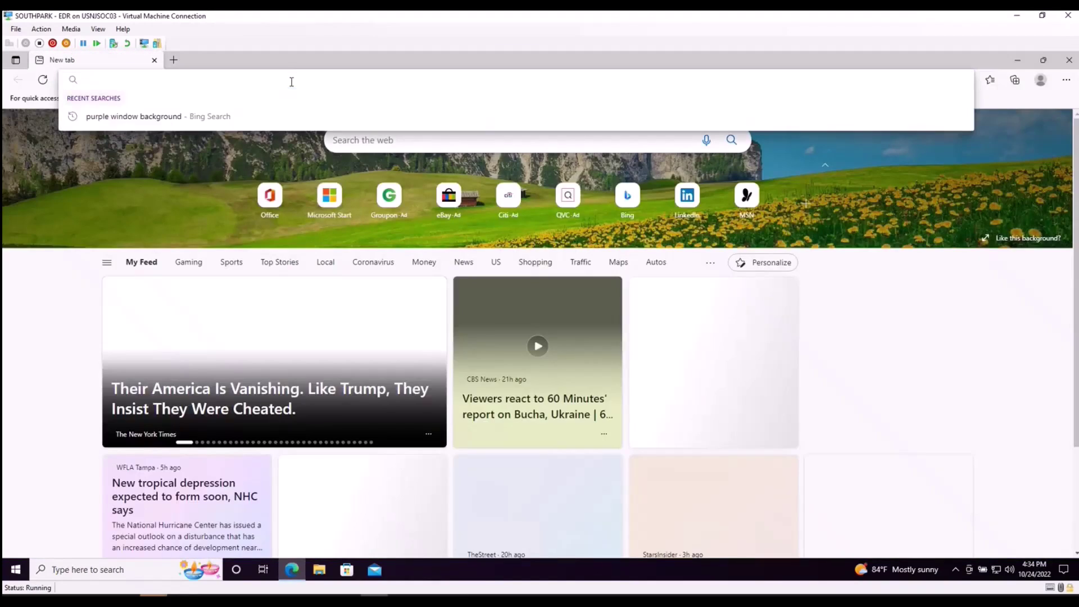
pyautogui.hotkey('ctrl', 'v')
pyautogui.press('Return')
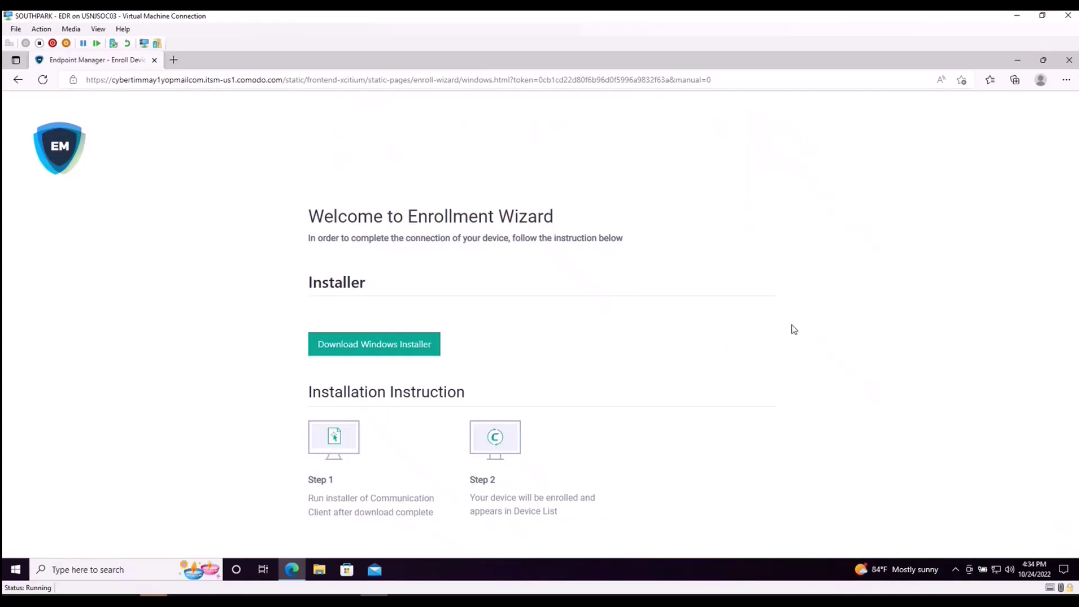
pyautogui.click(390, 345)
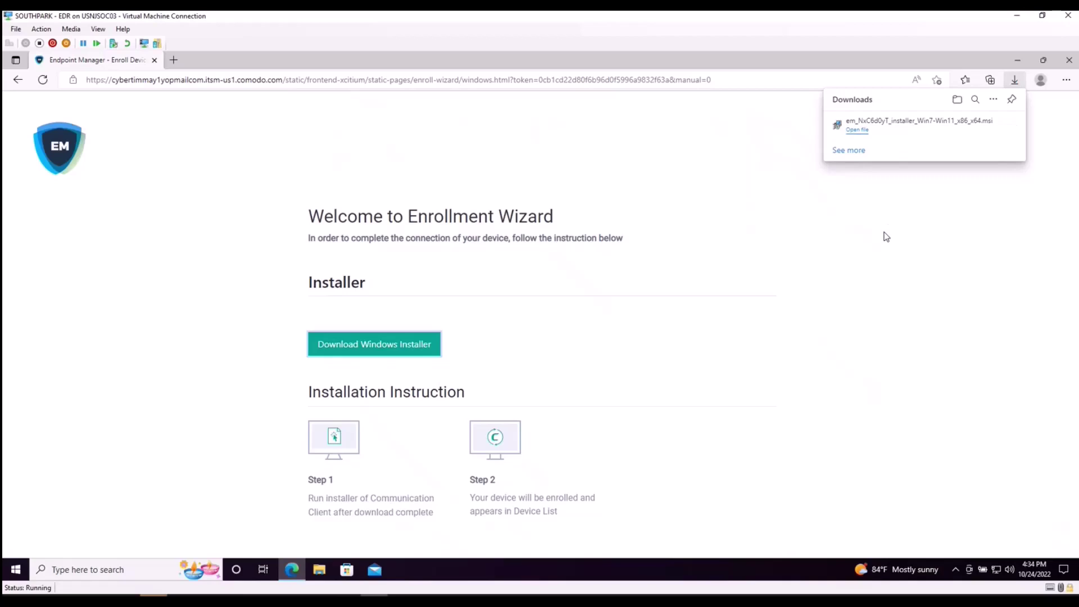
# Run the downloaded installer and return to the host browser's wizard
pyautogui.click(852, 131)
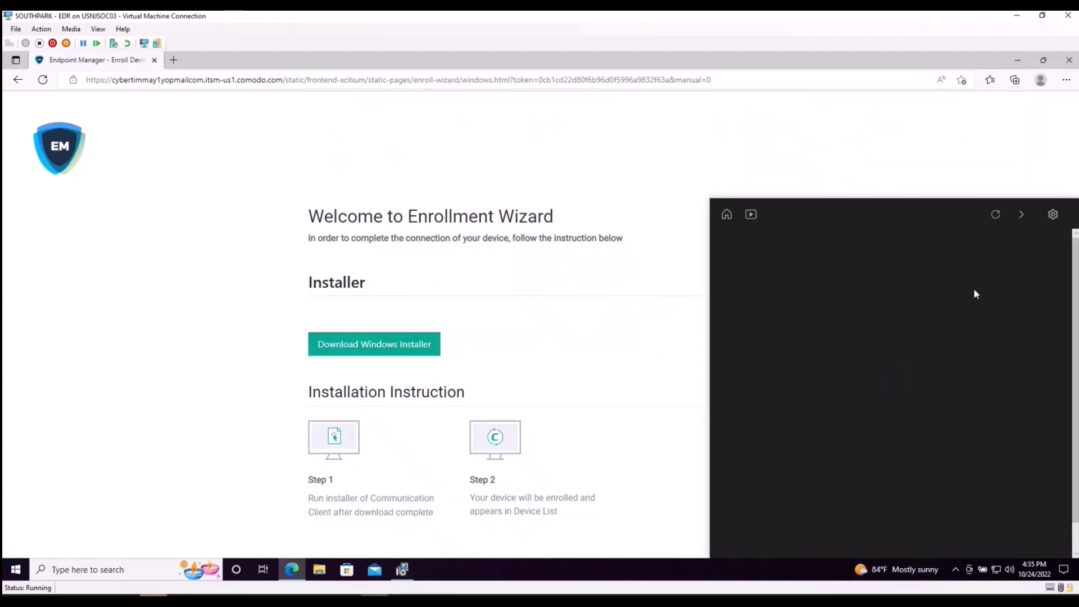
pyautogui.click(979, 177)
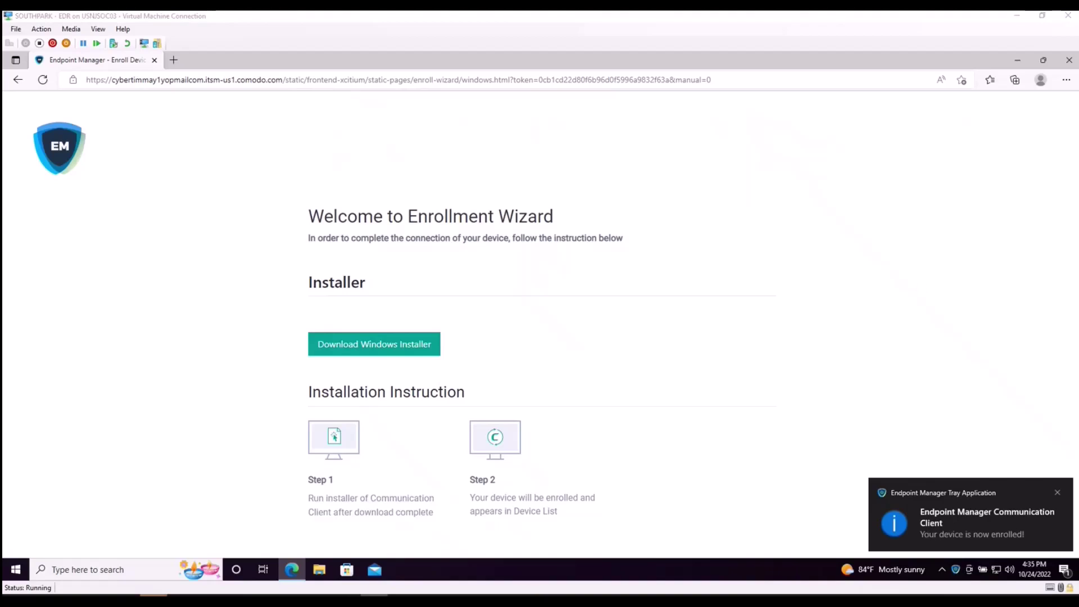
pyautogui.hotkey('alt', 'Tab')
# Step through the wizard's Next, Finish and Close, then go to Assets > Devices
pyautogui.moveTo(572, 246); pyautogui.dragTo(553, 8)
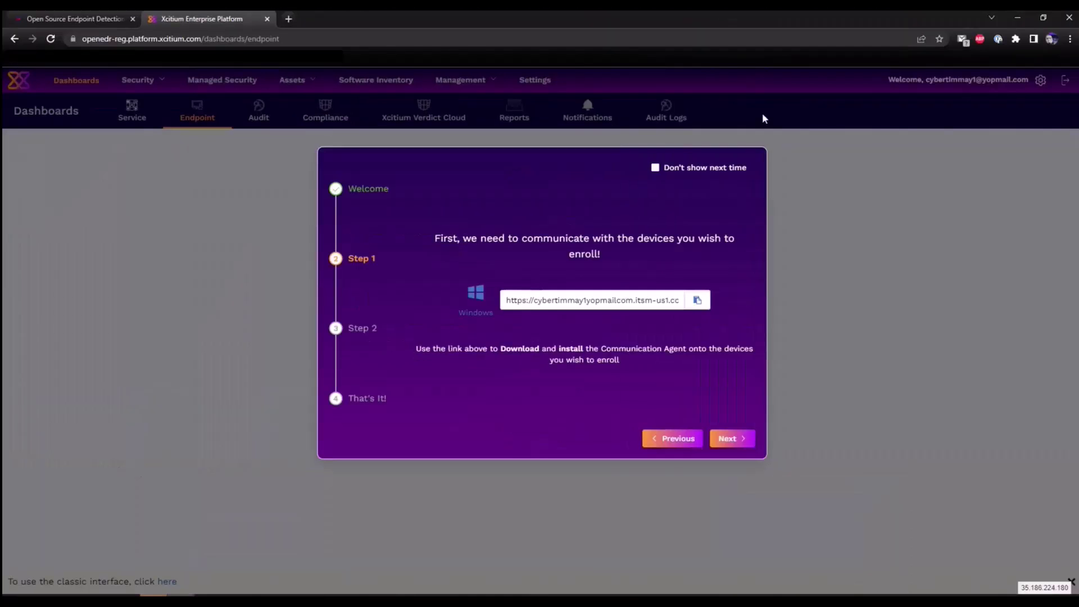
pyautogui.click(734, 443)
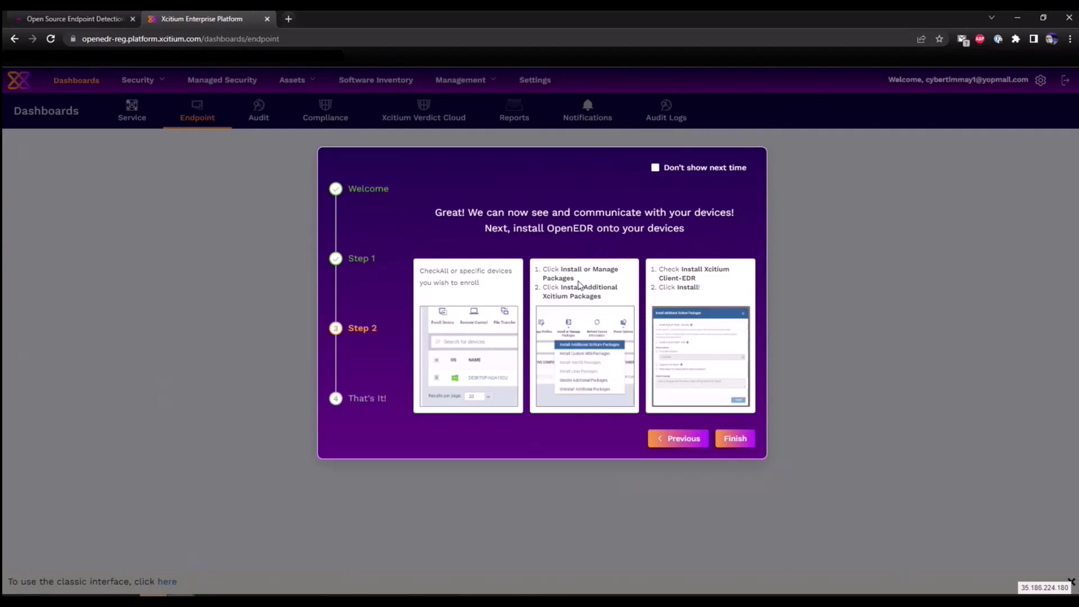
pyautogui.click(734, 444)
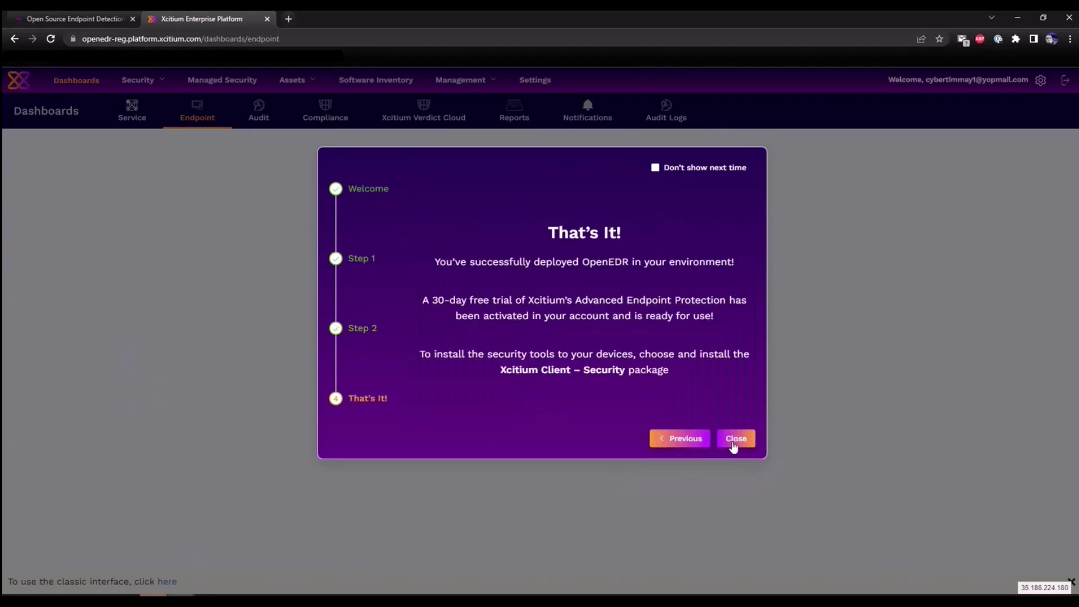
pyautogui.click(735, 439)
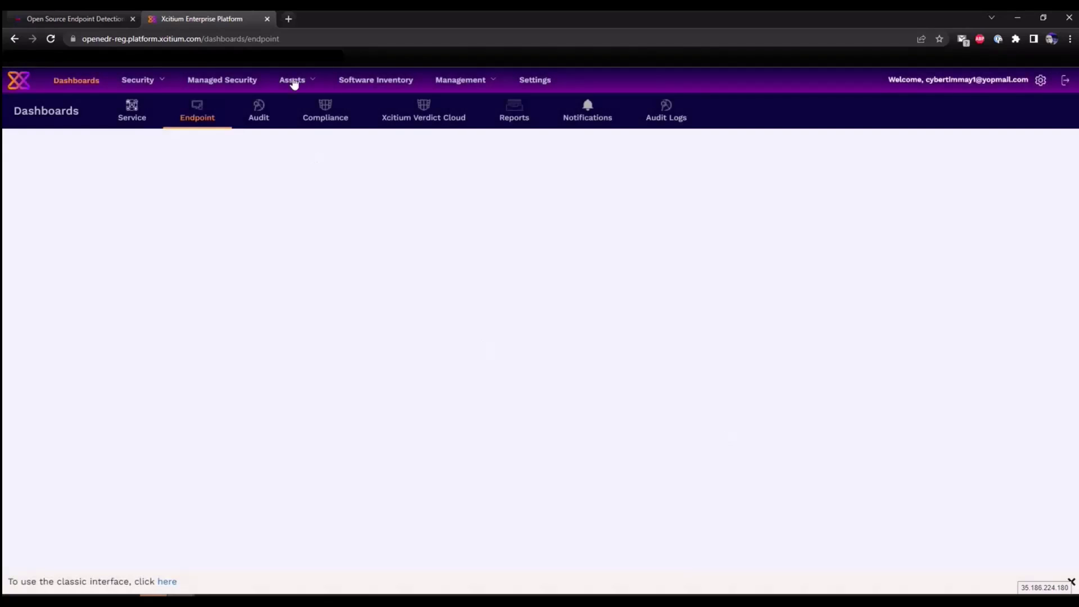
pyautogui.click(295, 80)
pyautogui.click(291, 109)
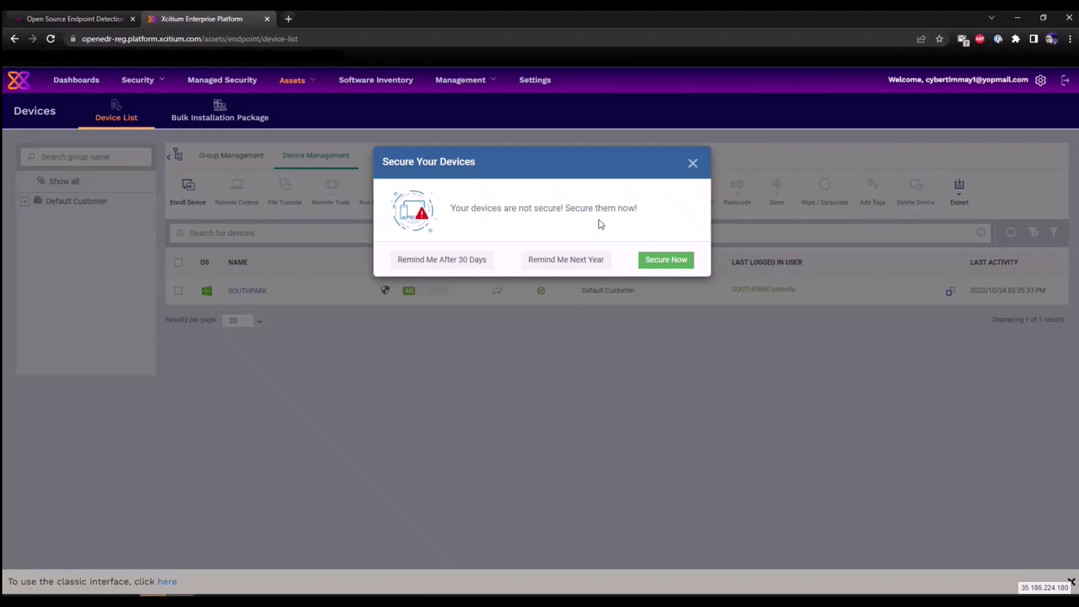
# Install the Xcitium Client - EDR package on SOUTHPARK via Install Additional Xcitium Packages
pyautogui.click(694, 163)
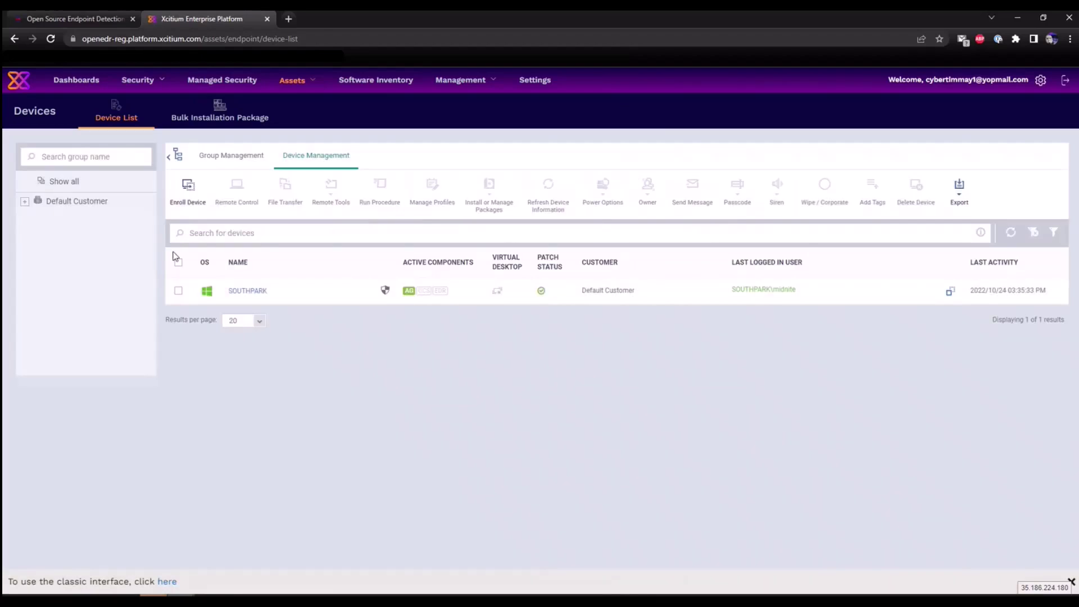
pyautogui.click(178, 290)
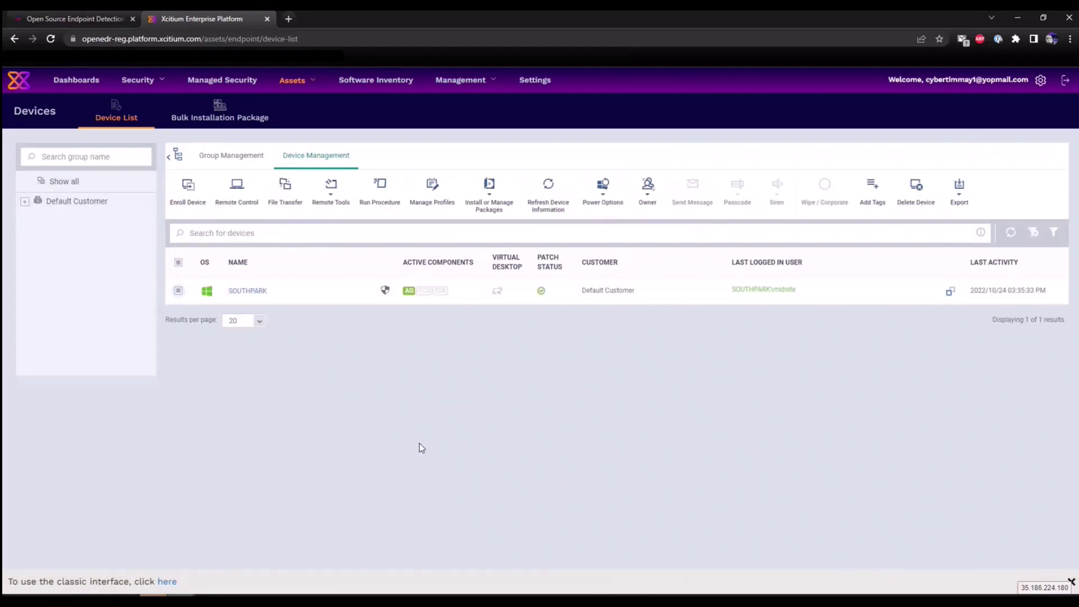
pyautogui.click(487, 207)
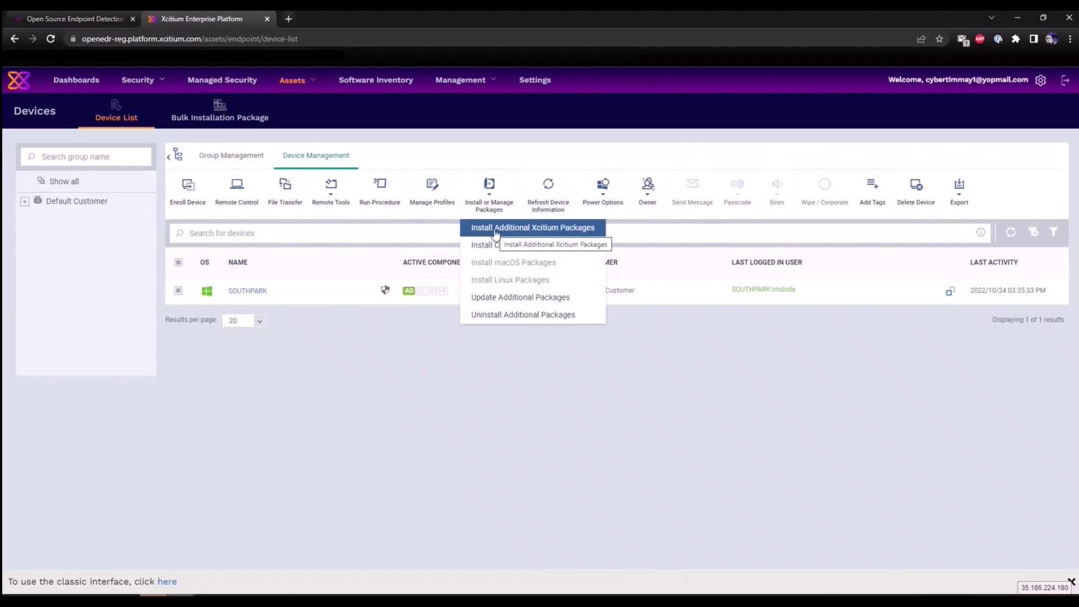
pyautogui.click(496, 231)
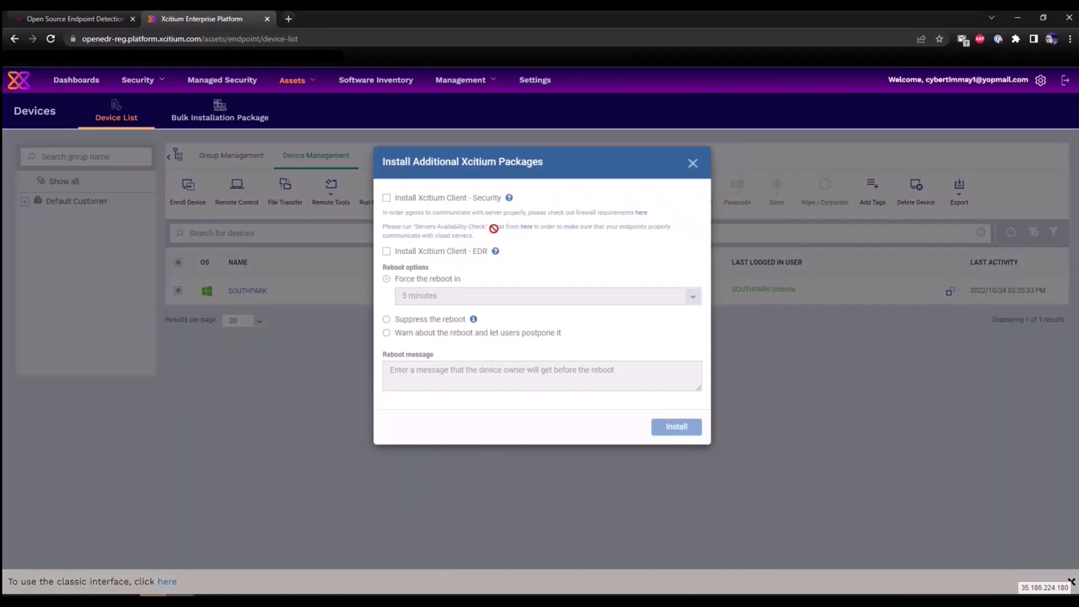
pyautogui.click(387, 251)
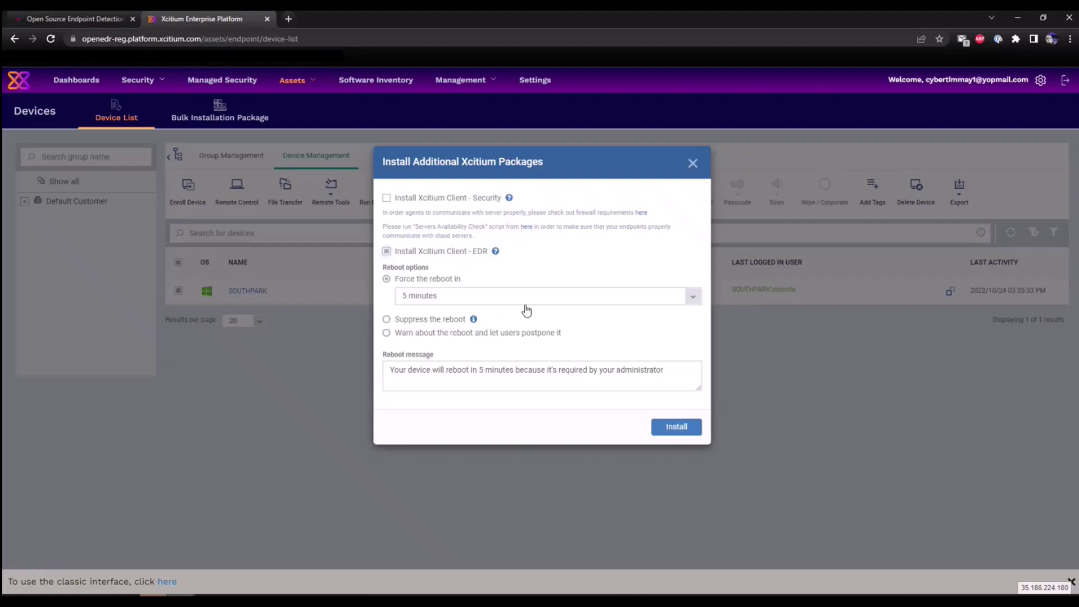
pyautogui.click(677, 427)
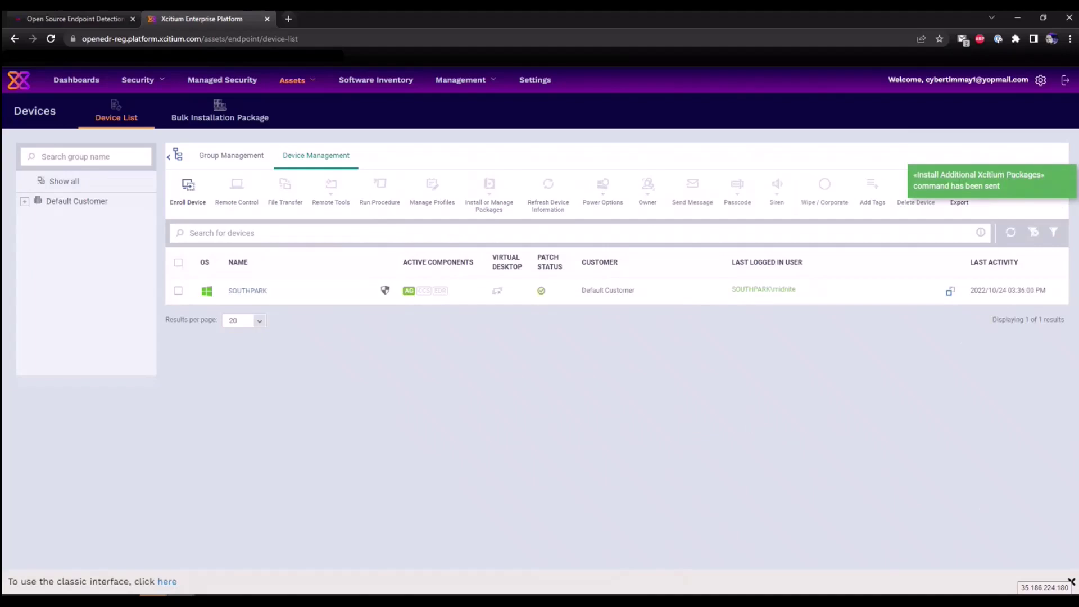
pyautogui.moveTo(710, 25); pyautogui.dragTo(678, 219)
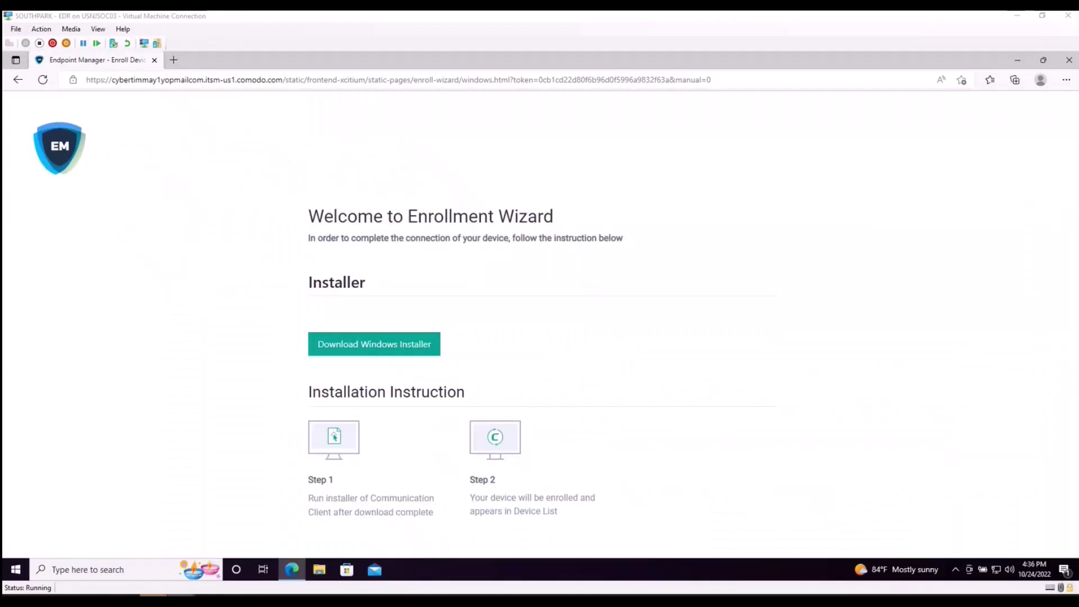
# Close Edge in the VM, dismiss the sign-out notice, and restart via Start > Power
pyautogui.click(1068, 61)
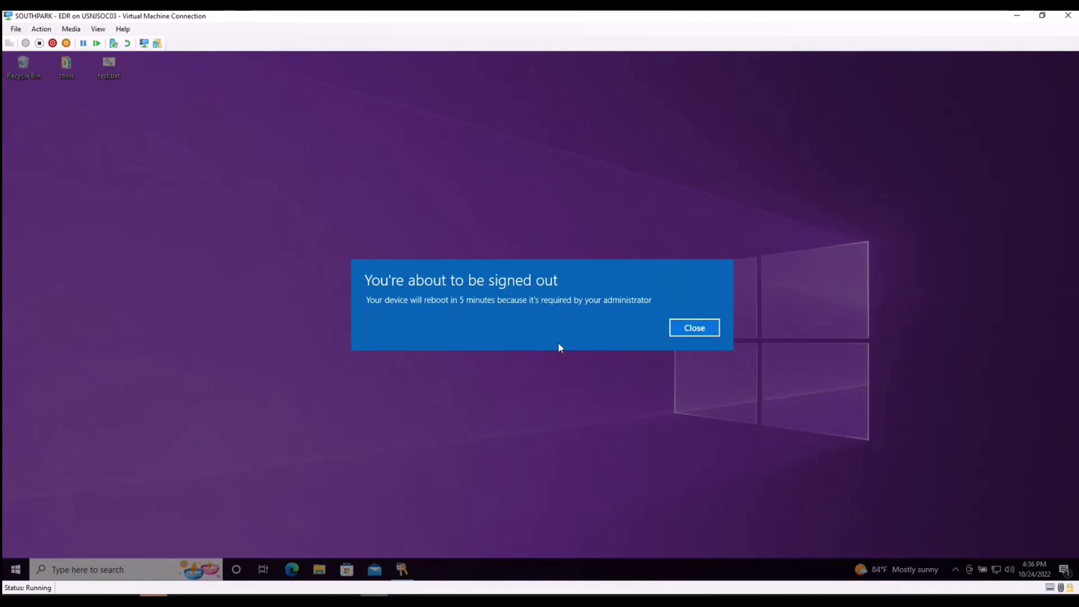
pyautogui.click(694, 328)
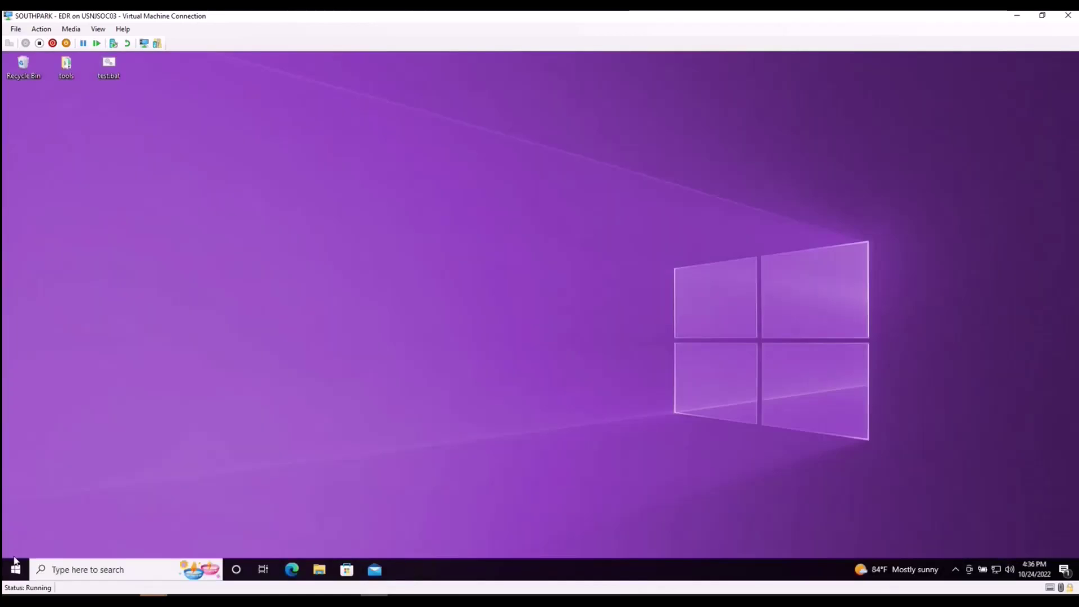
pyautogui.click(16, 568)
pyautogui.click(42, 545)
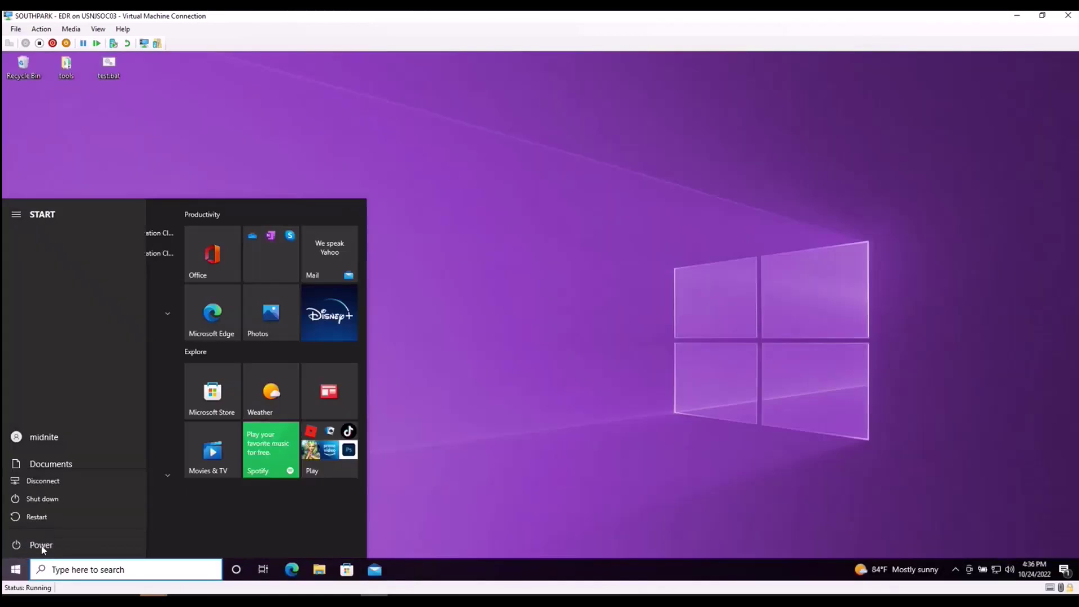
pyautogui.click(41, 545)
pyautogui.click(51, 541)
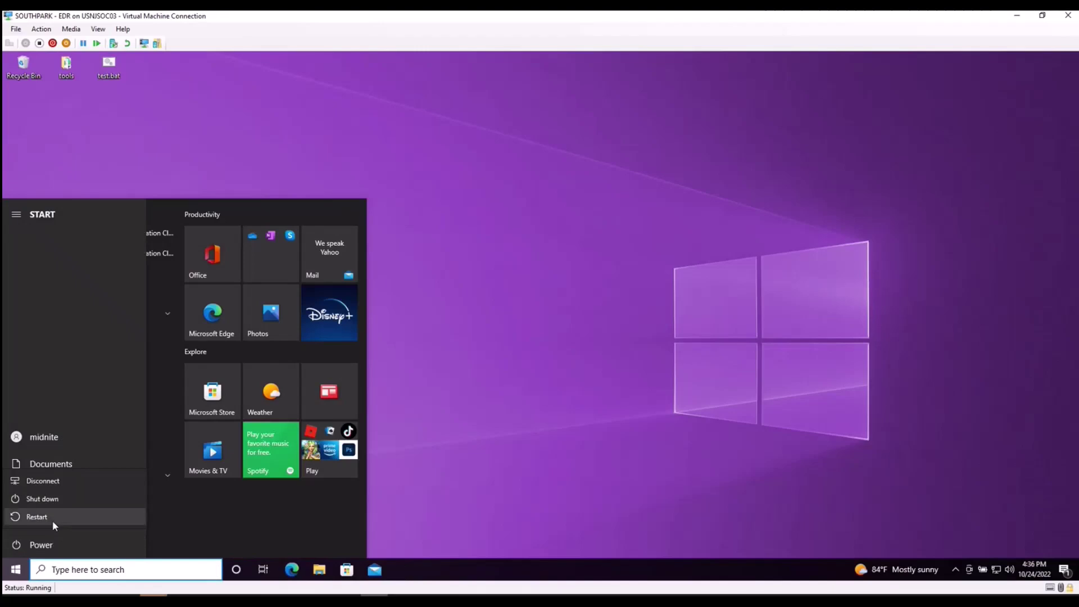
pyautogui.click(52, 519)
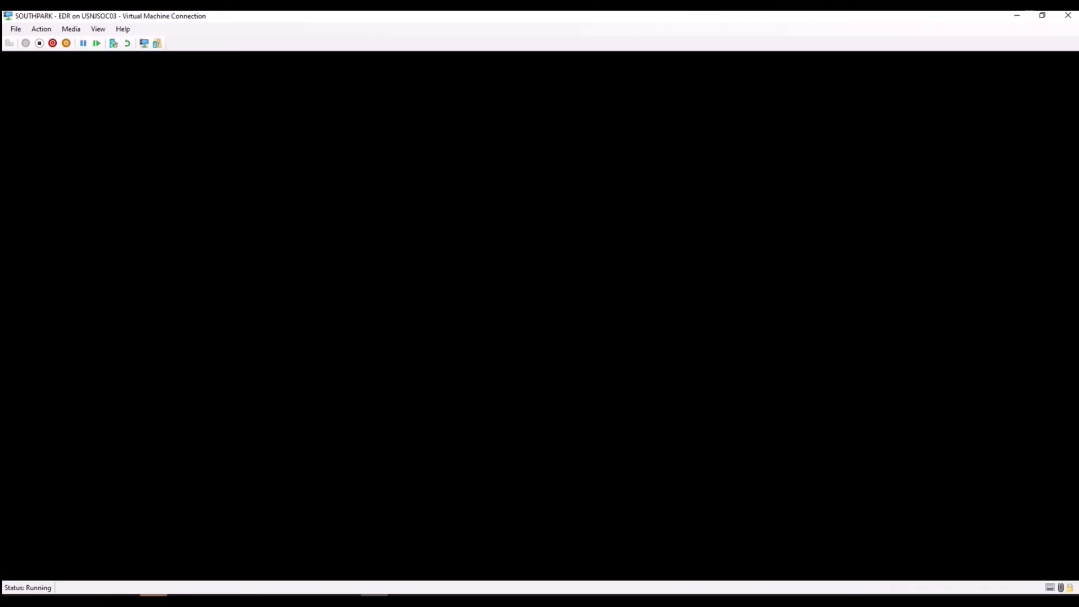
# Maximize the Xcitium browser and go to Endpoint Security's Alerts > Alert Search page
pyautogui.hotkey('alt', 'Tab')
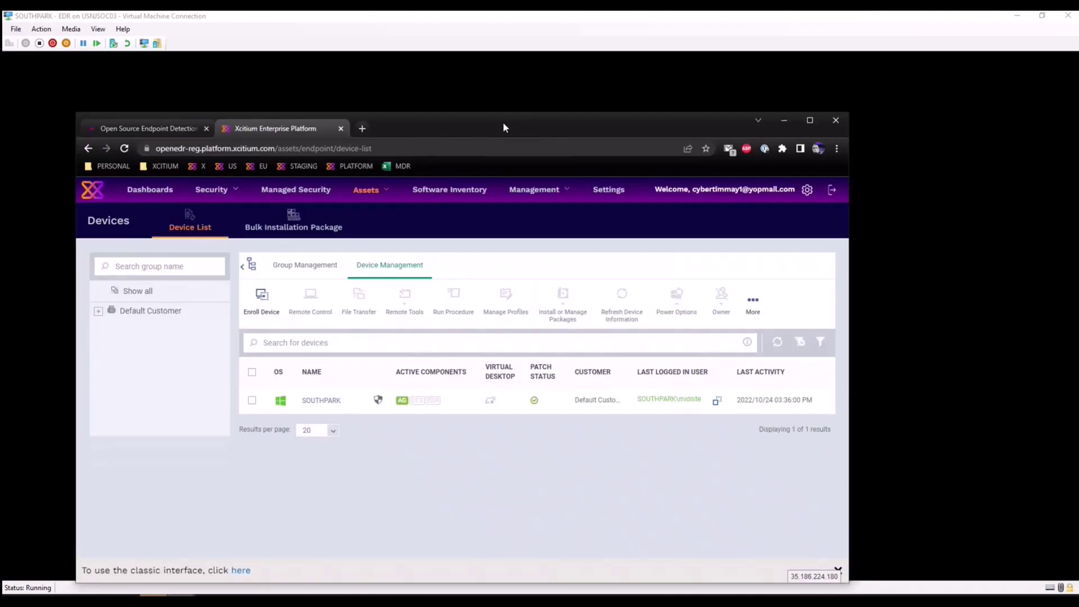
pyautogui.click(811, 119)
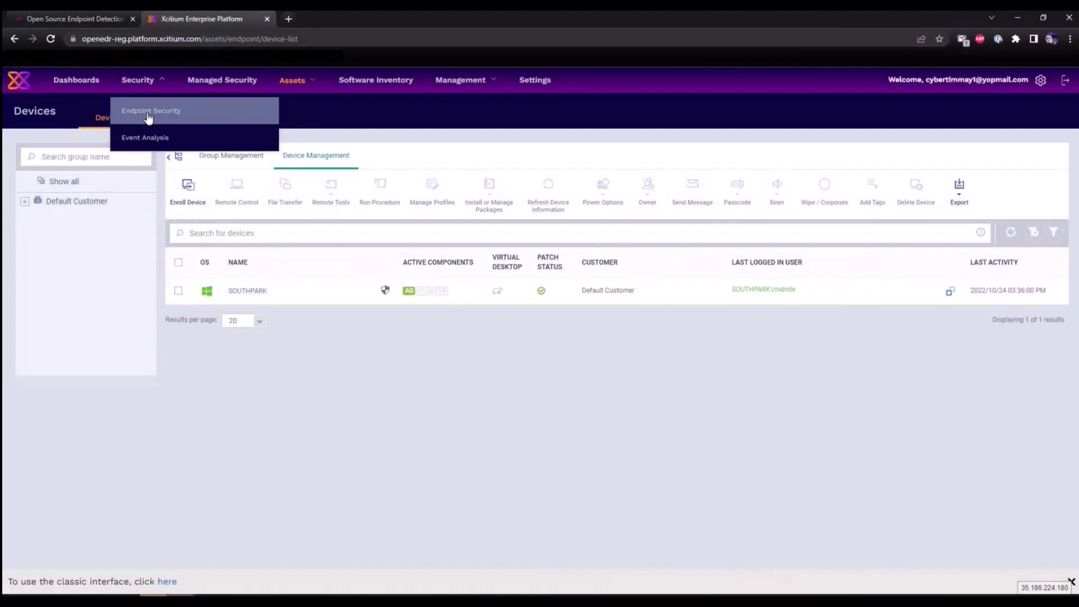
pyautogui.click(147, 116)
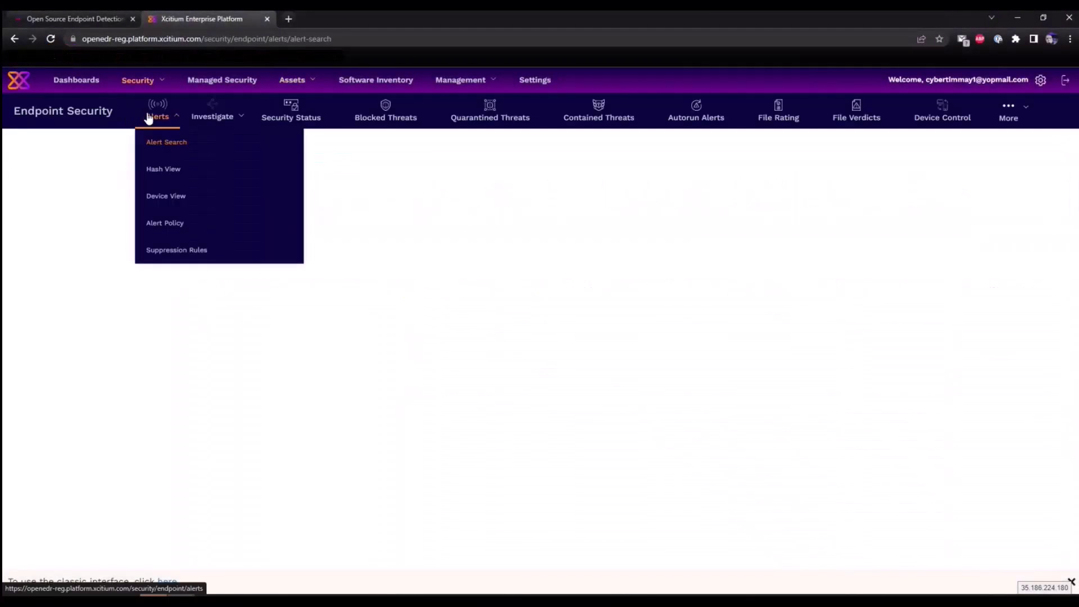
pyautogui.click(174, 146)
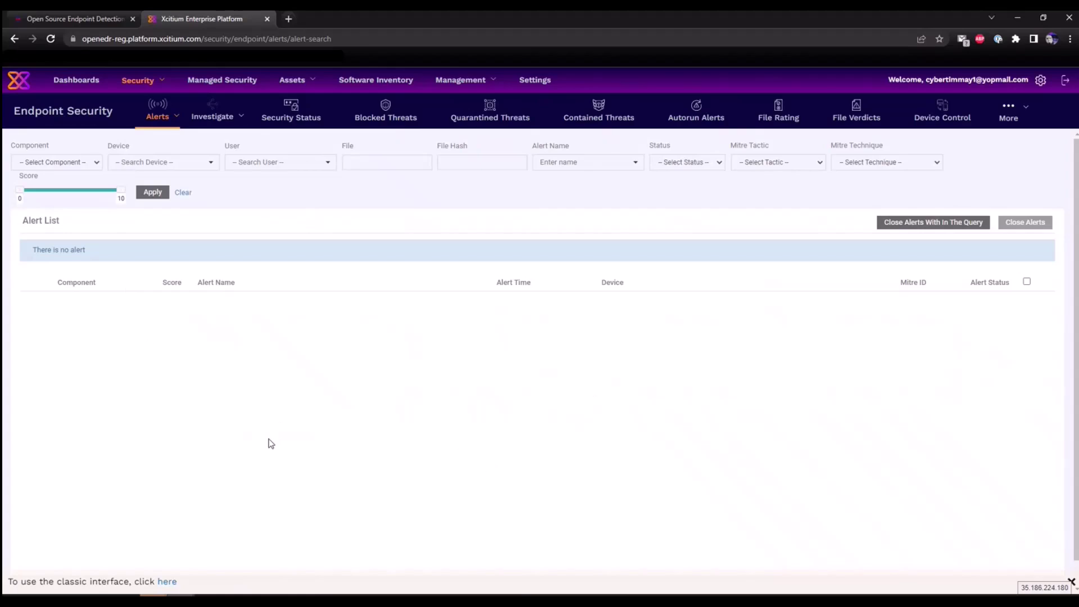
pyautogui.click(161, 109)
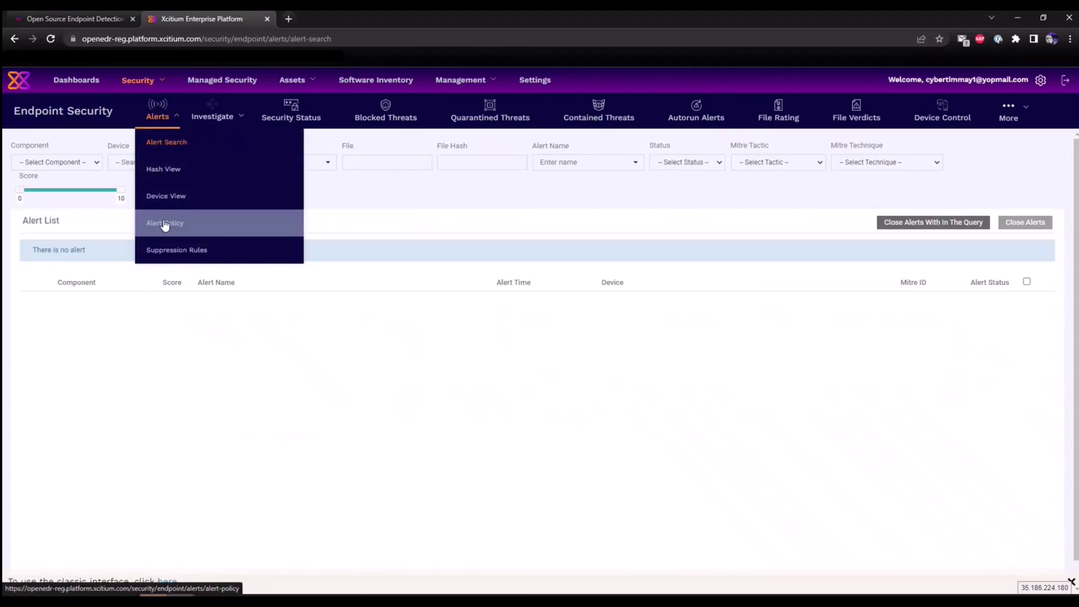
# Open Alerts > Alert Policy and view the Xcitium Predefined Policy's rules
pyautogui.click(165, 224)
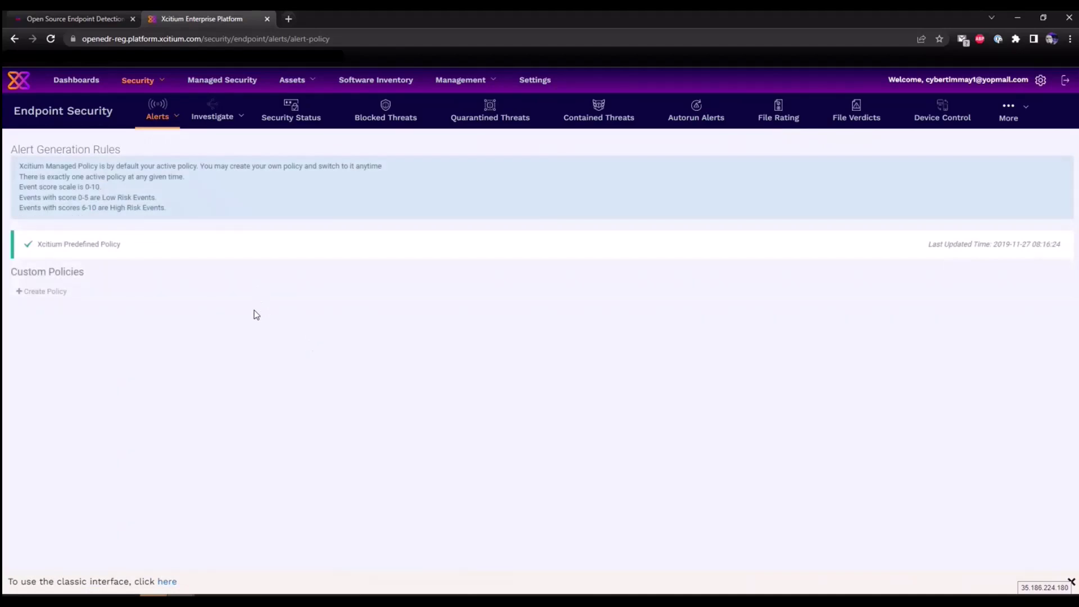
pyautogui.moveTo(103, 253)
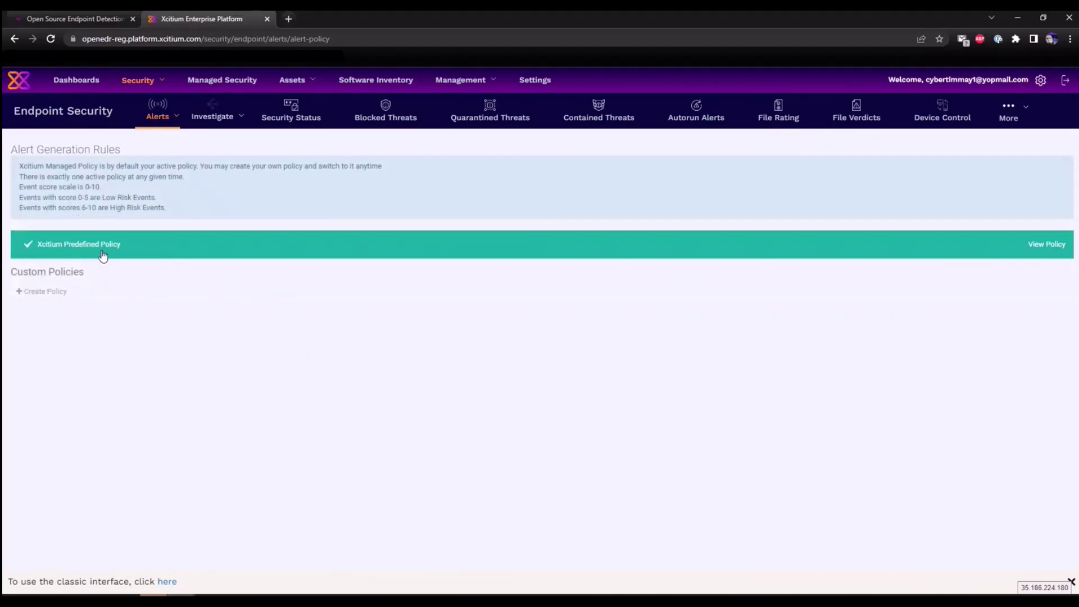
pyautogui.click(204, 253)
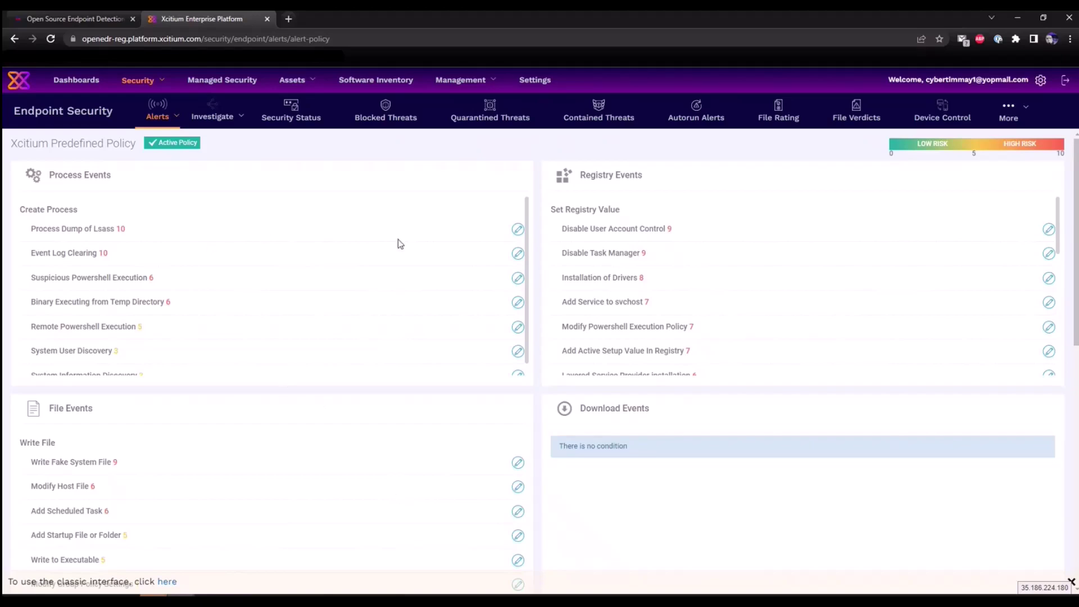
pyautogui.click(518, 230)
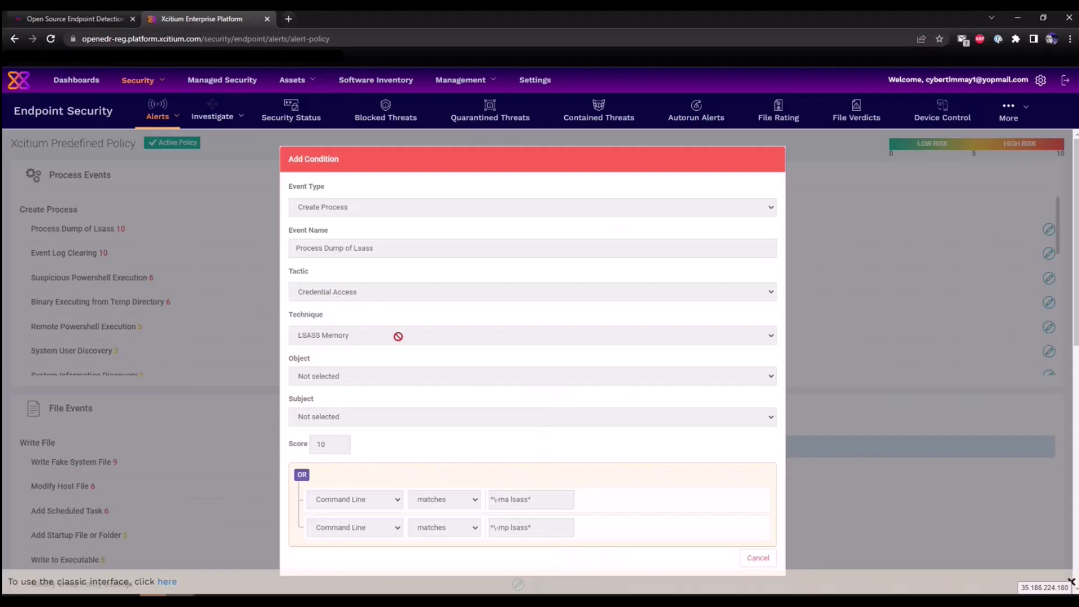
pyautogui.scroll(-2, 515, 394)
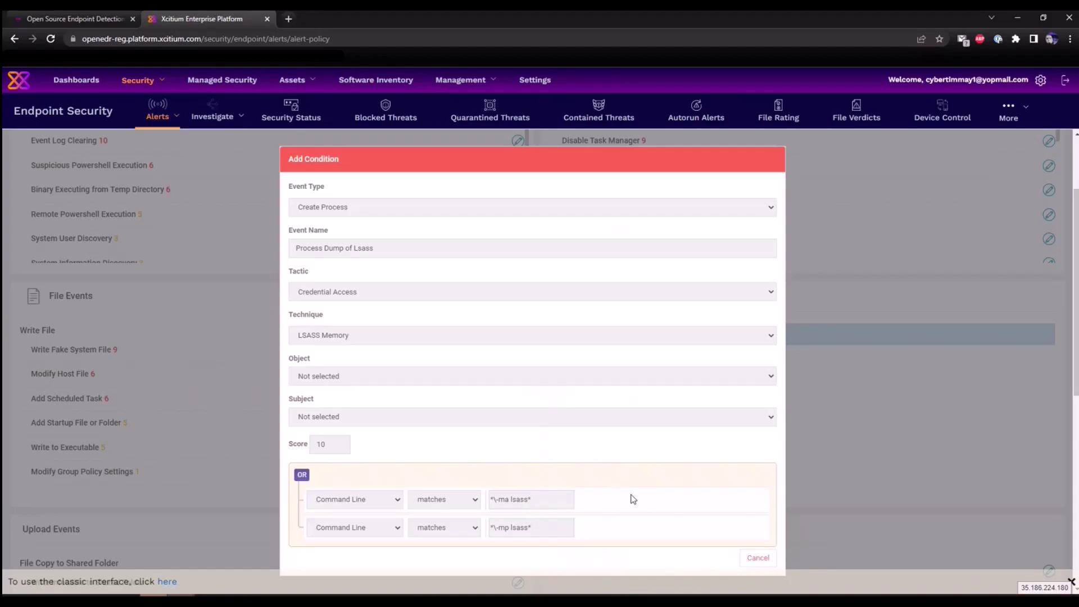
pyautogui.scroll(2, 633, 498)
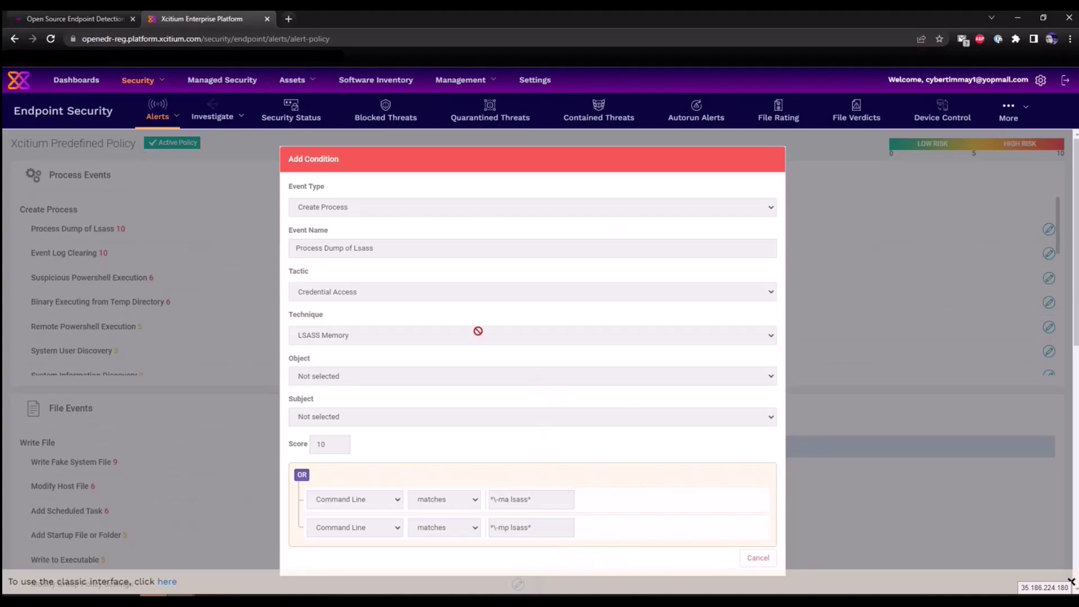
pyautogui.click(759, 559)
pyautogui.moveTo(168, 122)
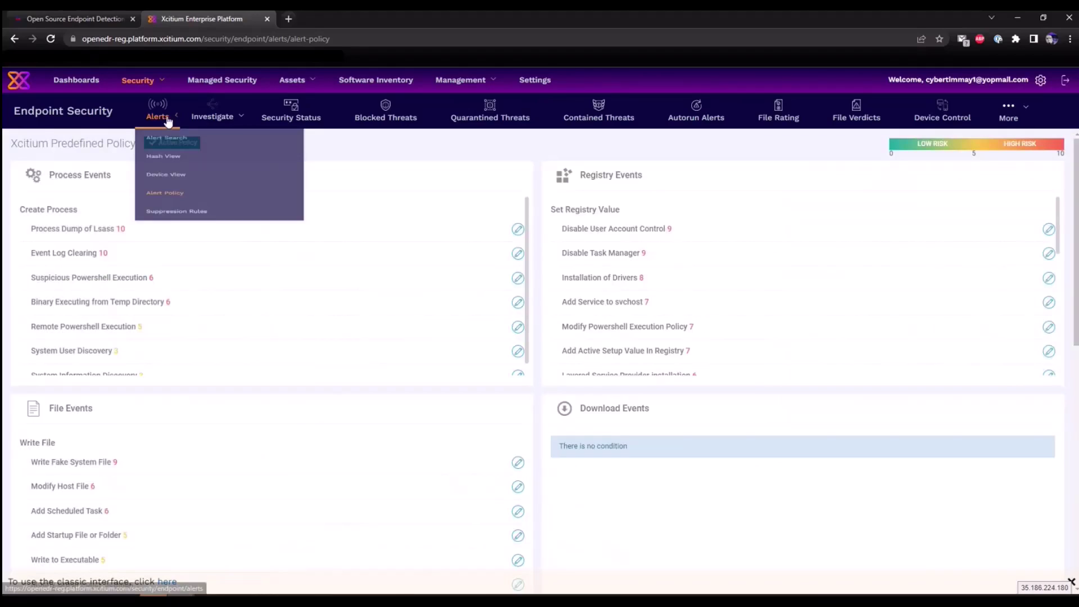
pyautogui.click(170, 228)
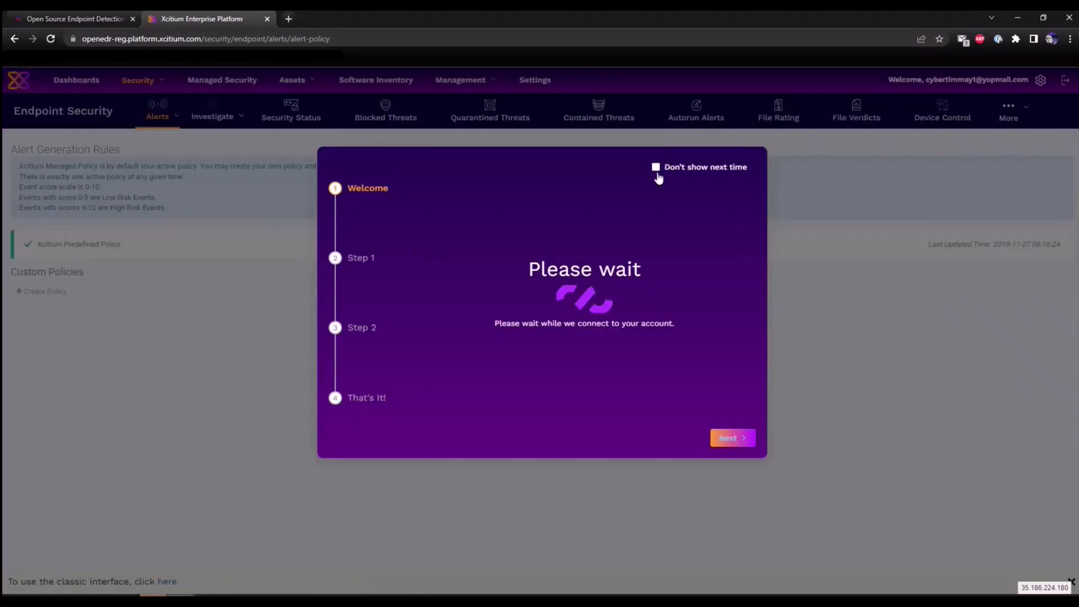
pyautogui.click(657, 169)
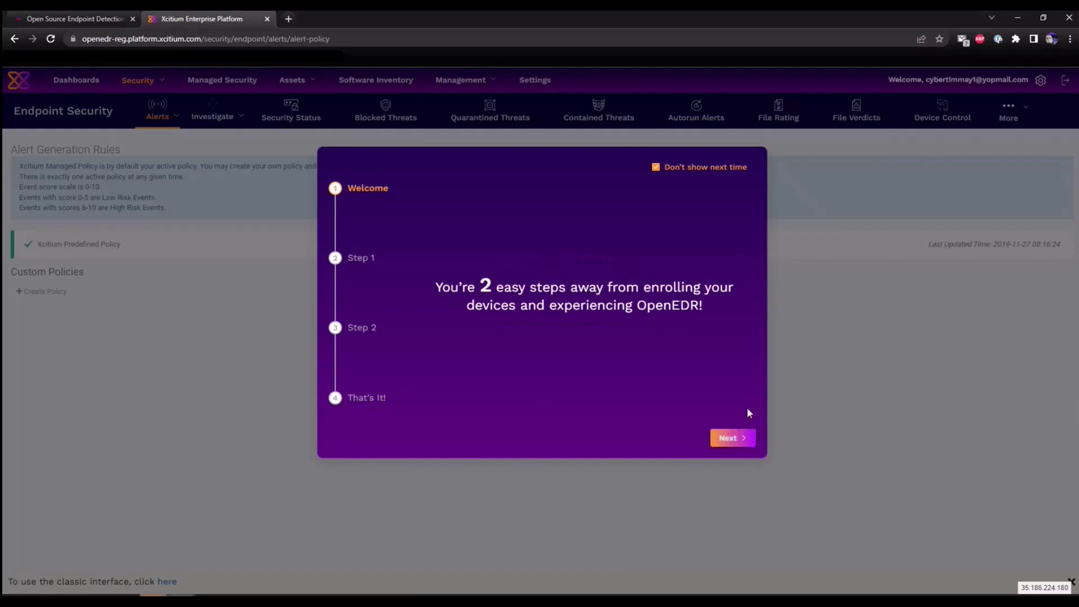
pyautogui.click(732, 438)
pyautogui.click(741, 440)
pyautogui.click(741, 440)
pyautogui.click(827, 438)
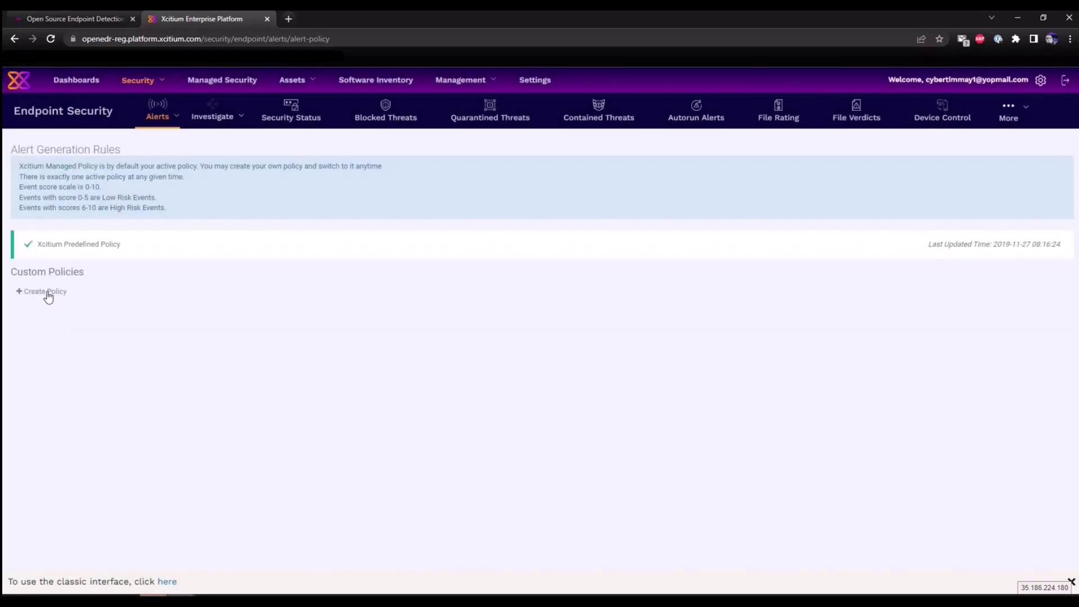
pyautogui.click(50, 292)
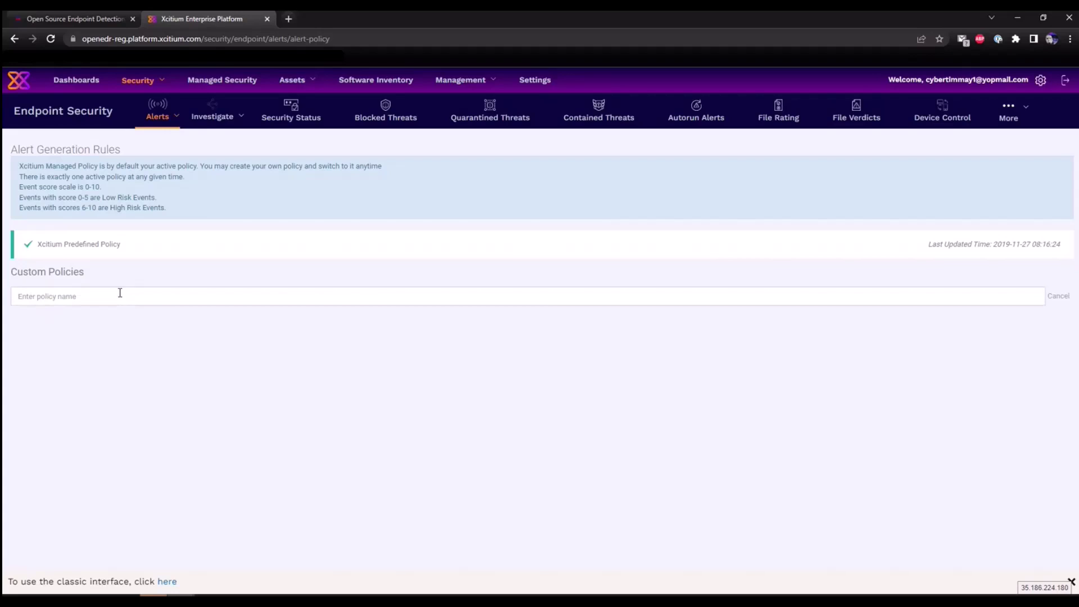
pyautogui.write('Testing')
pyautogui.press('Return')
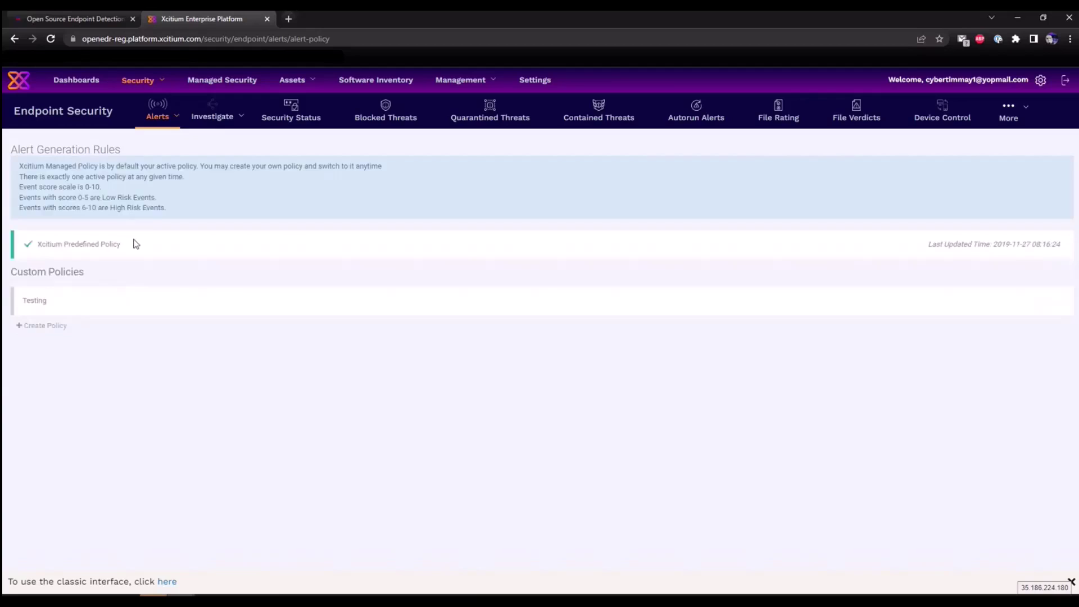
pyautogui.click(75, 313)
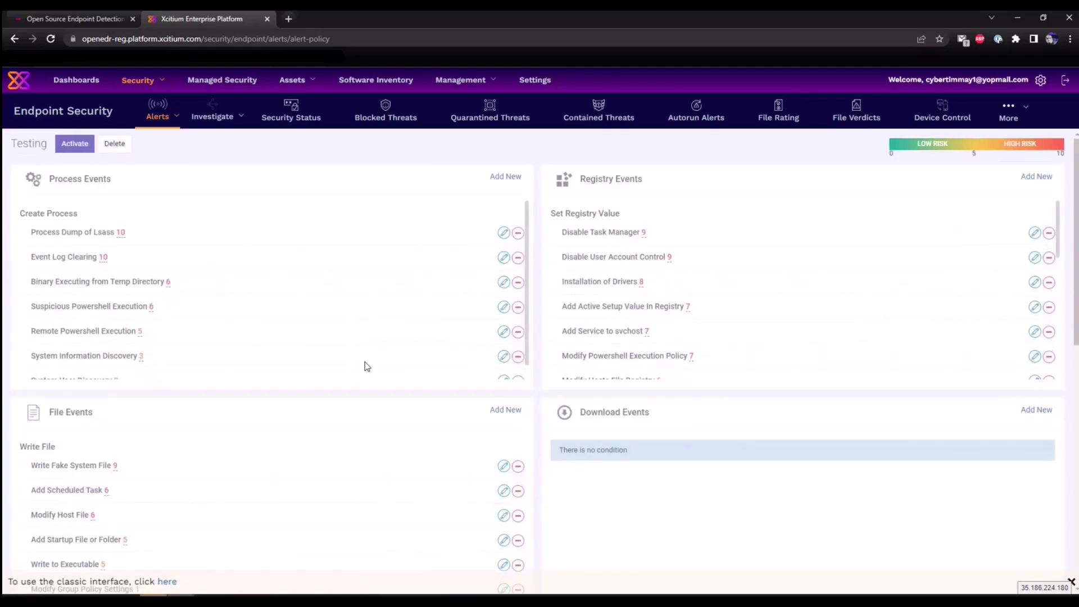
pyautogui.click(503, 234)
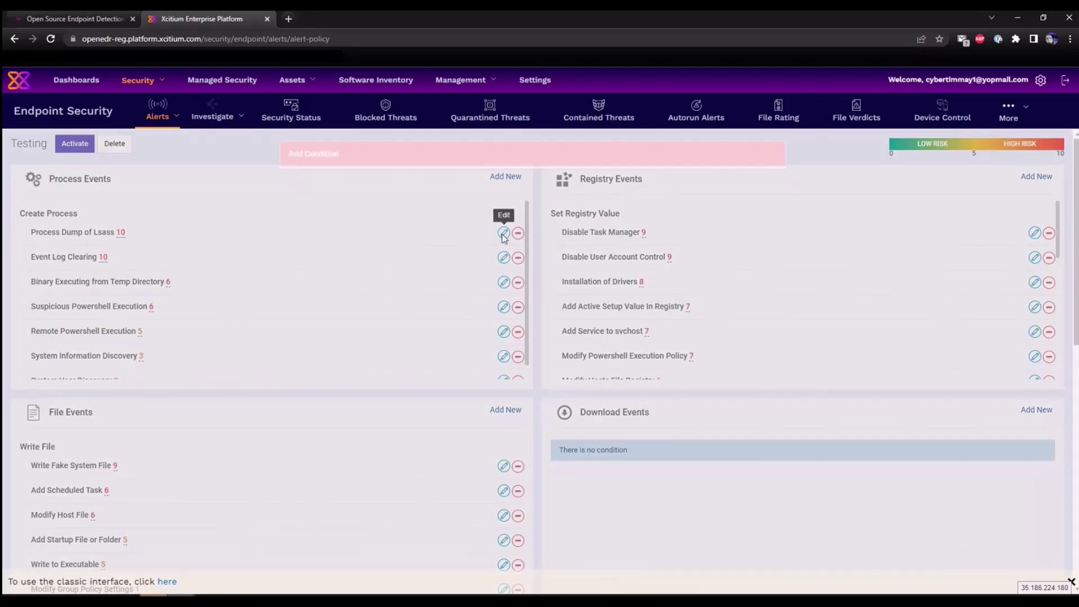
pyautogui.scroll(-1, 524, 397)
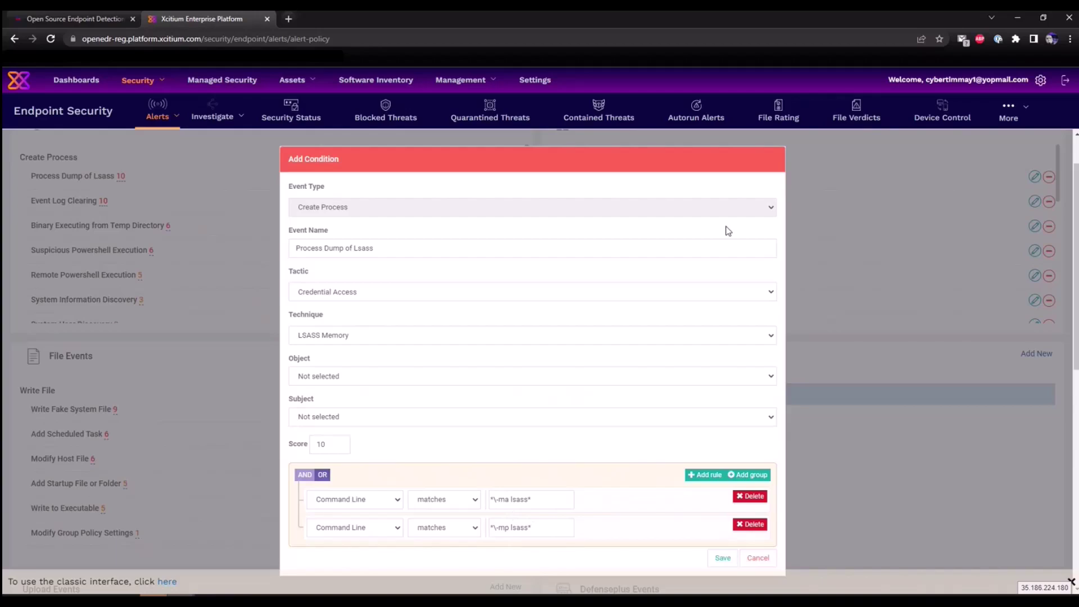
pyautogui.click(758, 557)
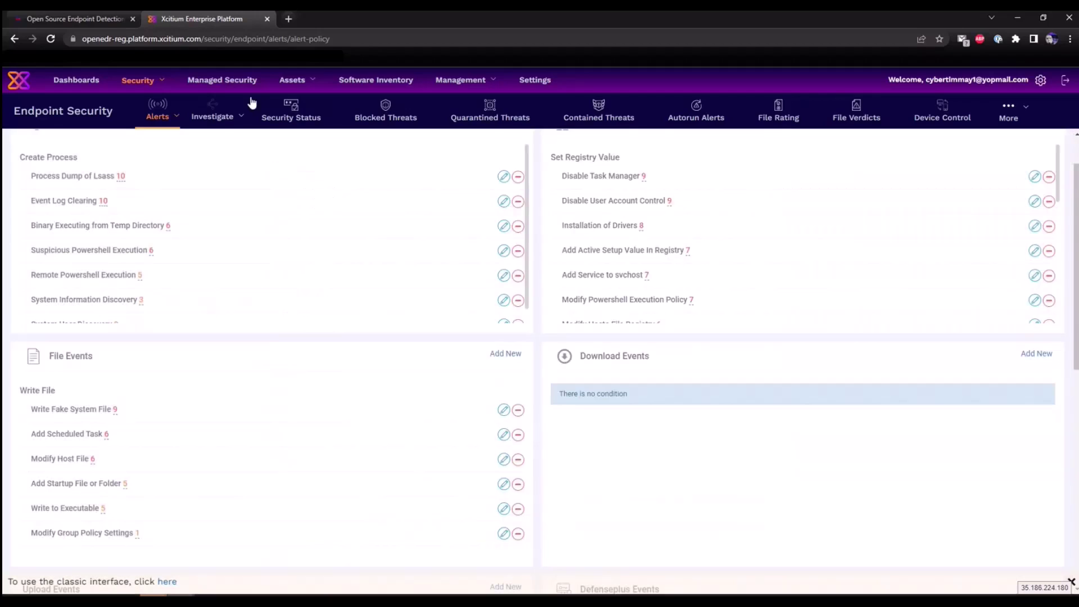
# Open Event Search and list SOUTHPARK's Create Process events from the last 30 days
pyautogui.click(234, 121)
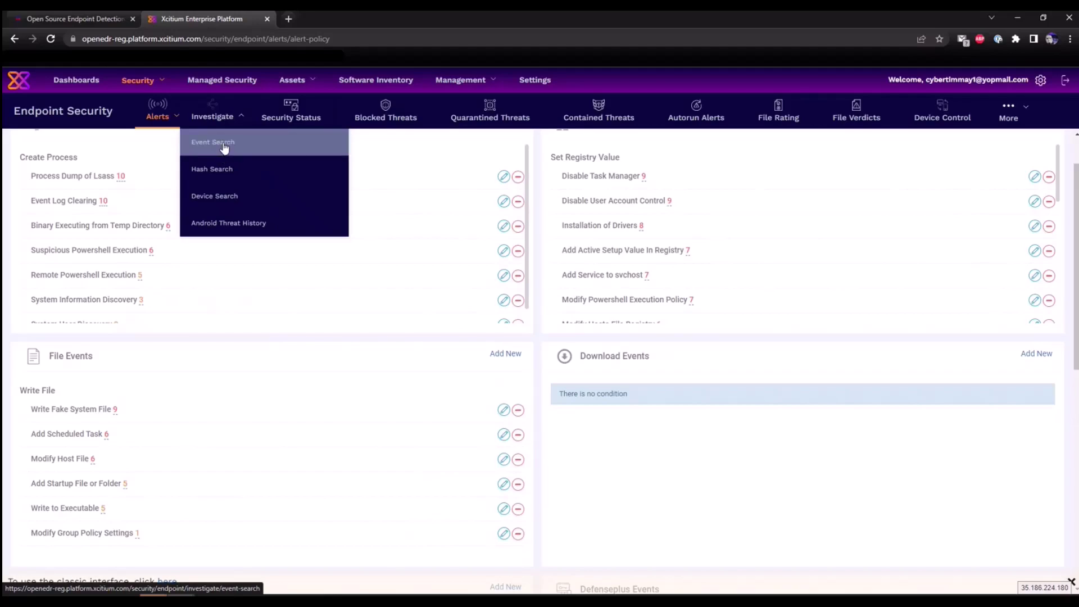
pyautogui.click(224, 147)
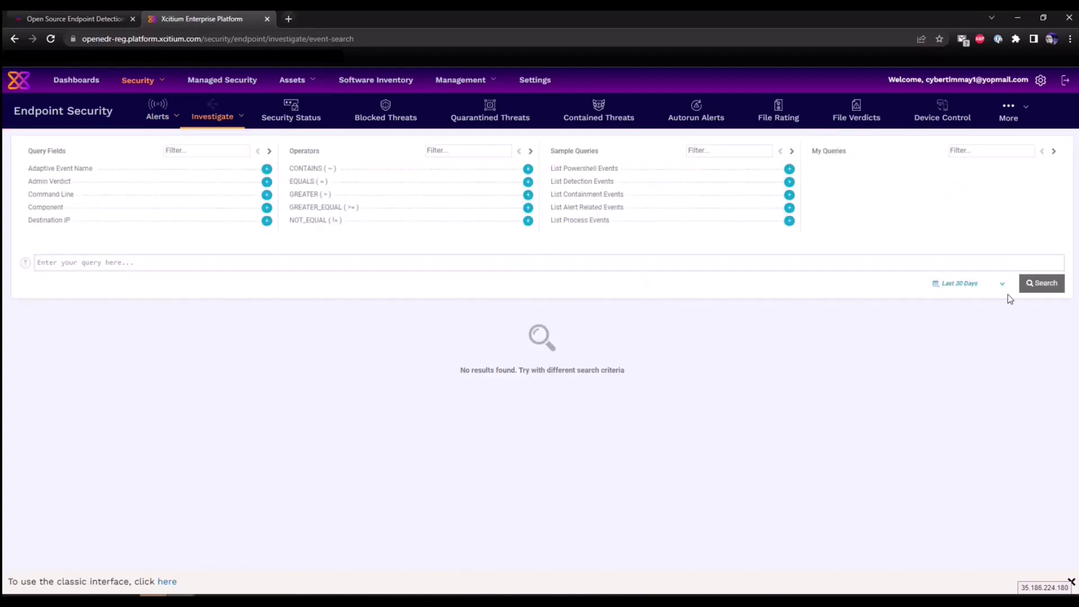
pyautogui.click(1042, 284)
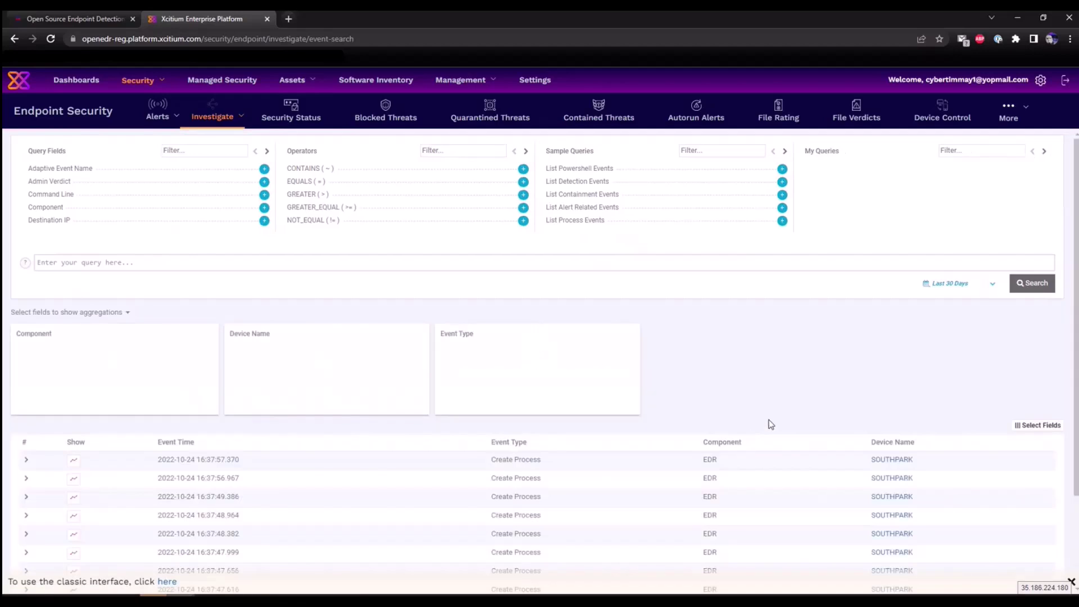
pyautogui.scroll(-2, 765, 399)
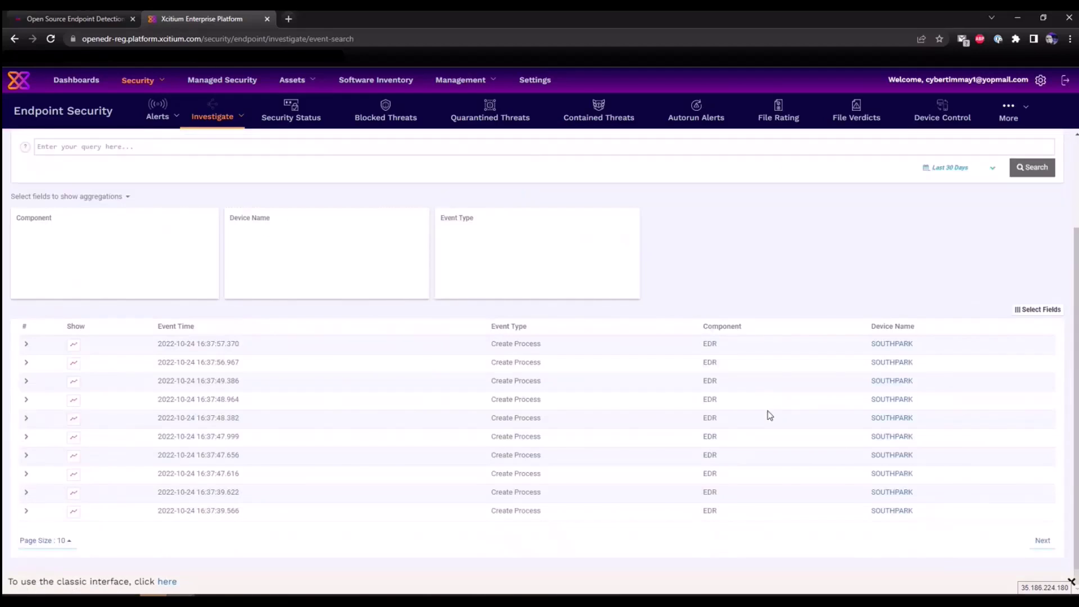
pyautogui.click(1048, 174)
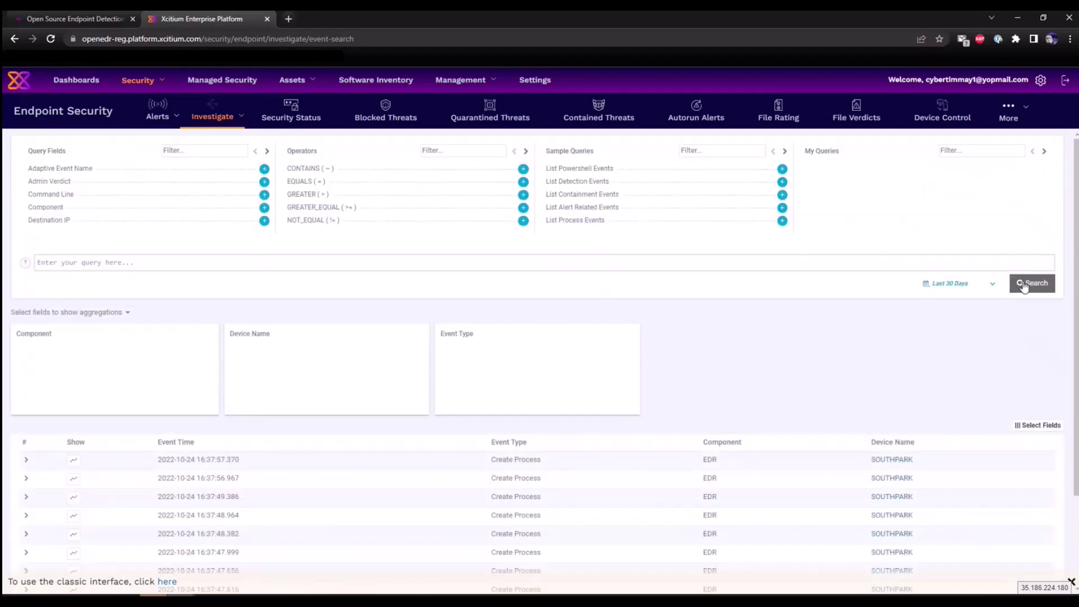
# Add the Adaptive Event Name and Path columns to the event results table
pyautogui.click(1024, 286)
pyautogui.click(1034, 285)
pyautogui.click(1044, 424)
pyautogui.scroll(-2, 991, 449)
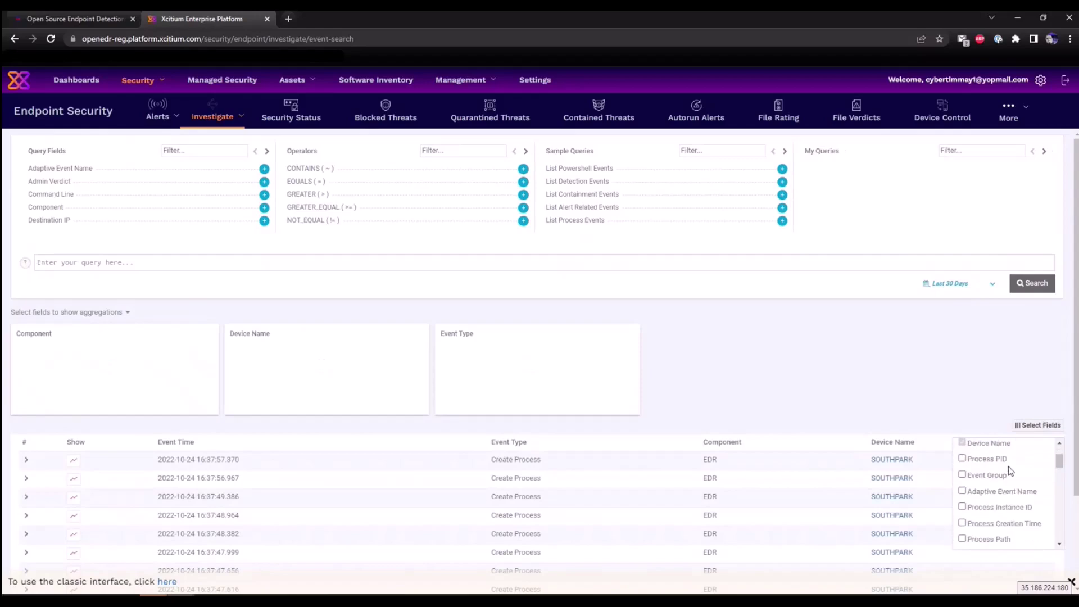
pyautogui.click(962, 491)
pyautogui.scroll(-1, 988, 488)
pyautogui.scroll(-3, 989, 488)
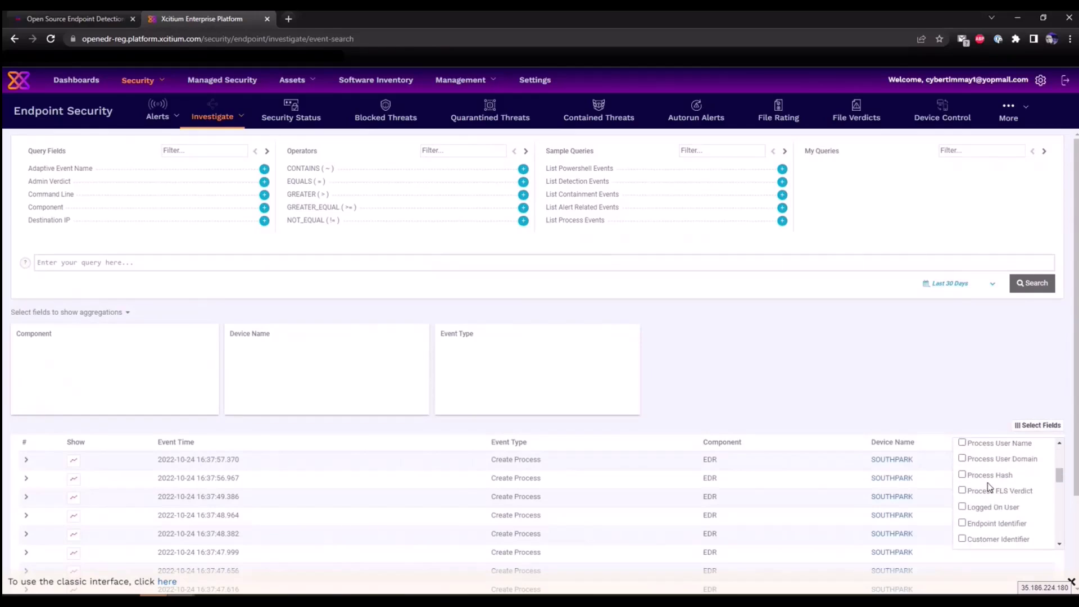
pyautogui.scroll(-2, 985, 485)
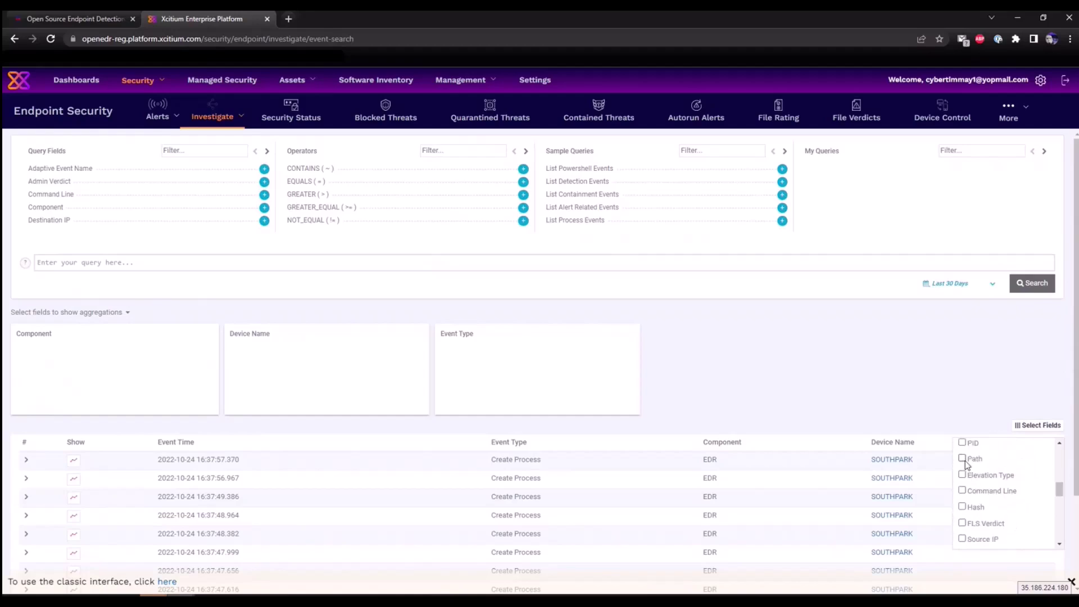
pyautogui.click(962, 460)
pyautogui.scroll(-5, 1000, 487)
pyautogui.click(1036, 539)
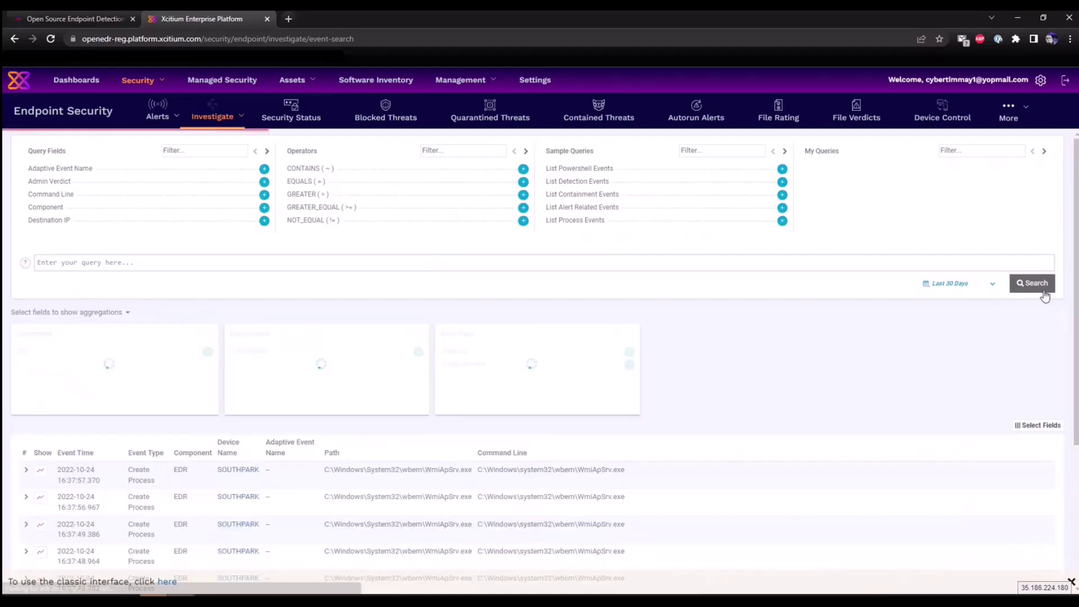
# Reload the results and review the new Path and Command Line columns
pyautogui.click(1034, 284)
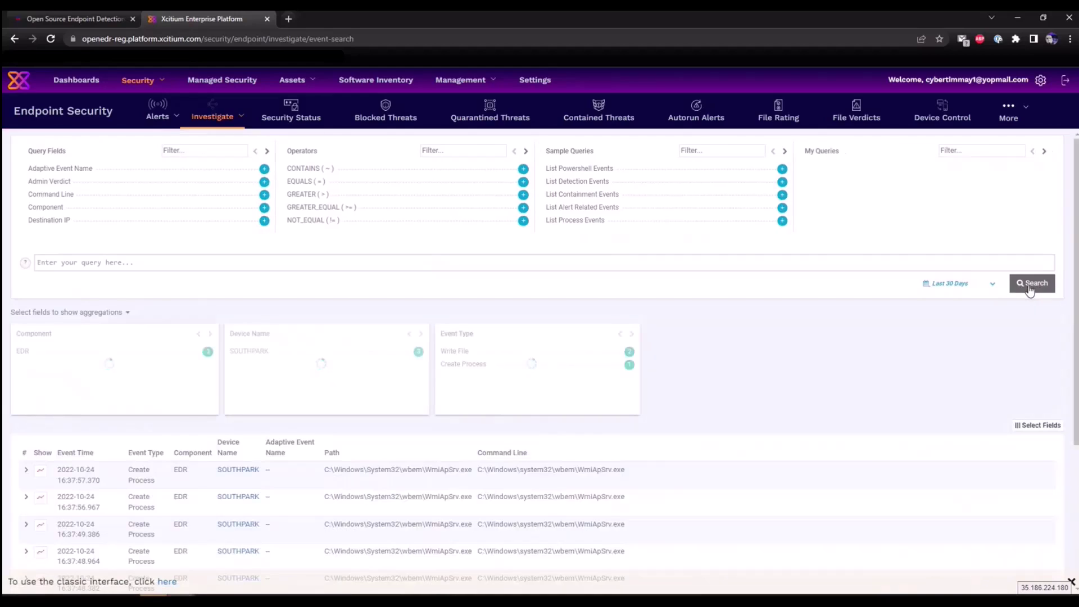
pyautogui.scroll(-3, 827, 368)
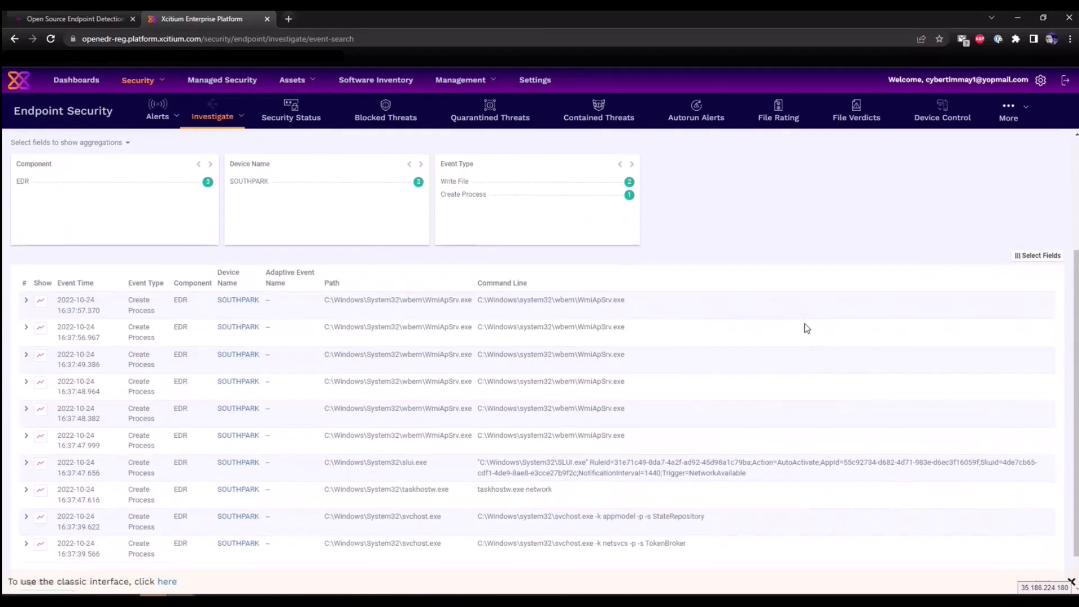
pyautogui.scroll(-1, 831, 336)
pyautogui.scroll(4, 823, 356)
pyautogui.scroll(-3, 808, 362)
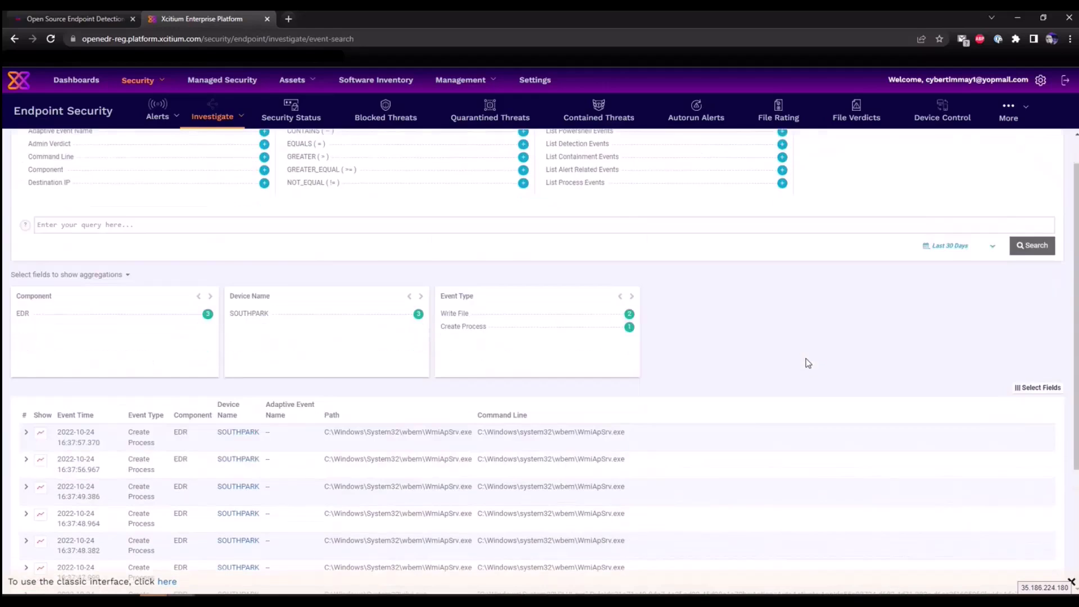
pyautogui.scroll(3, 808, 364)
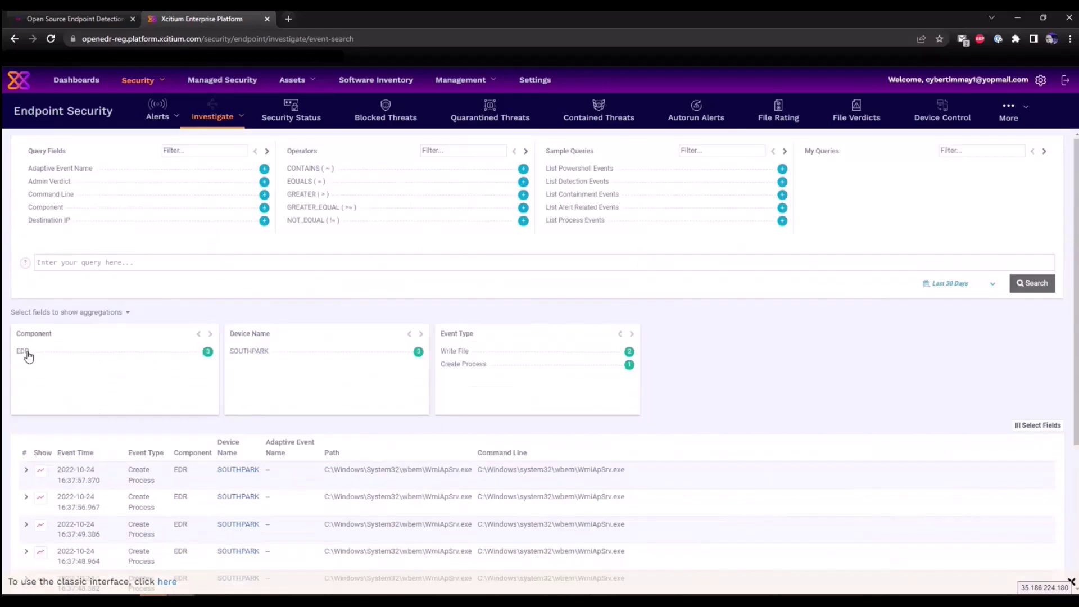
# Add an Adaptive Event Name aggregation card next to the Component, Device Name and Event Type cards
pyautogui.click(123, 315)
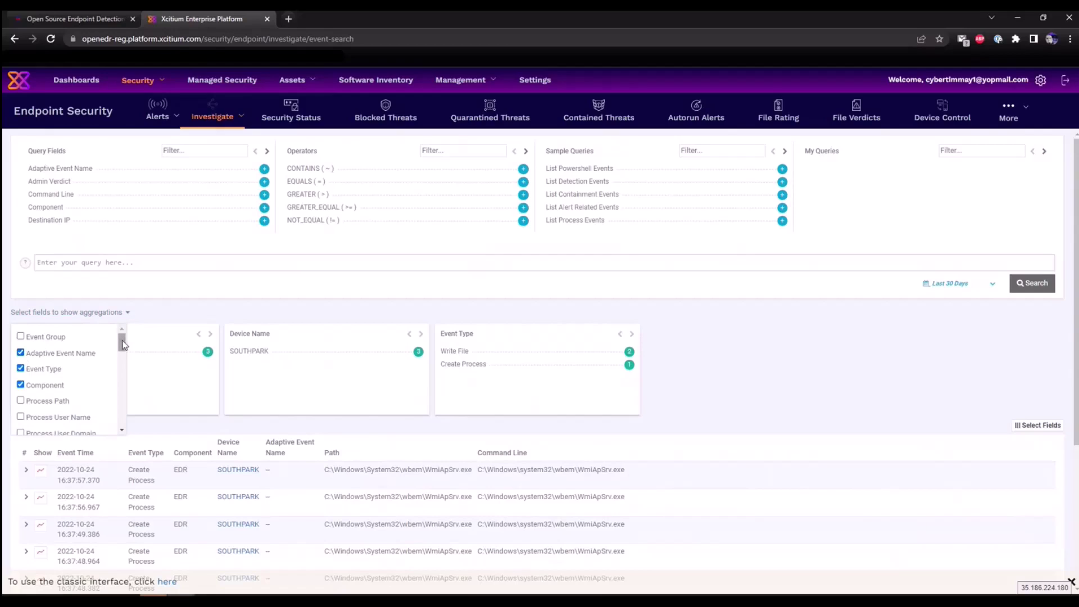
pyautogui.moveTo(122, 342); pyautogui.dragTo(121, 419)
pyautogui.click(99, 422)
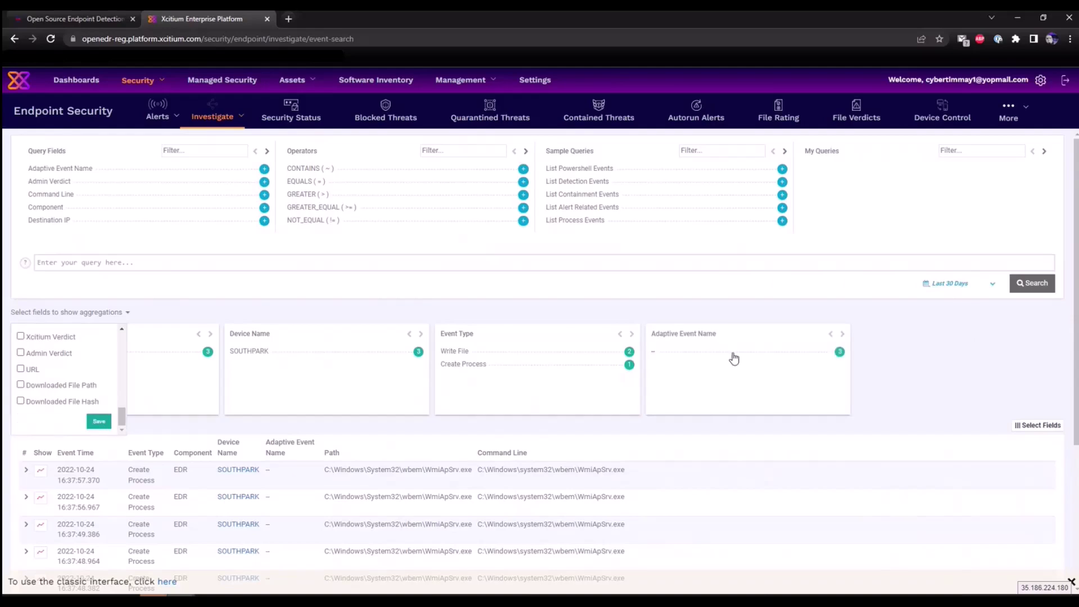
pyautogui.click(995, 392)
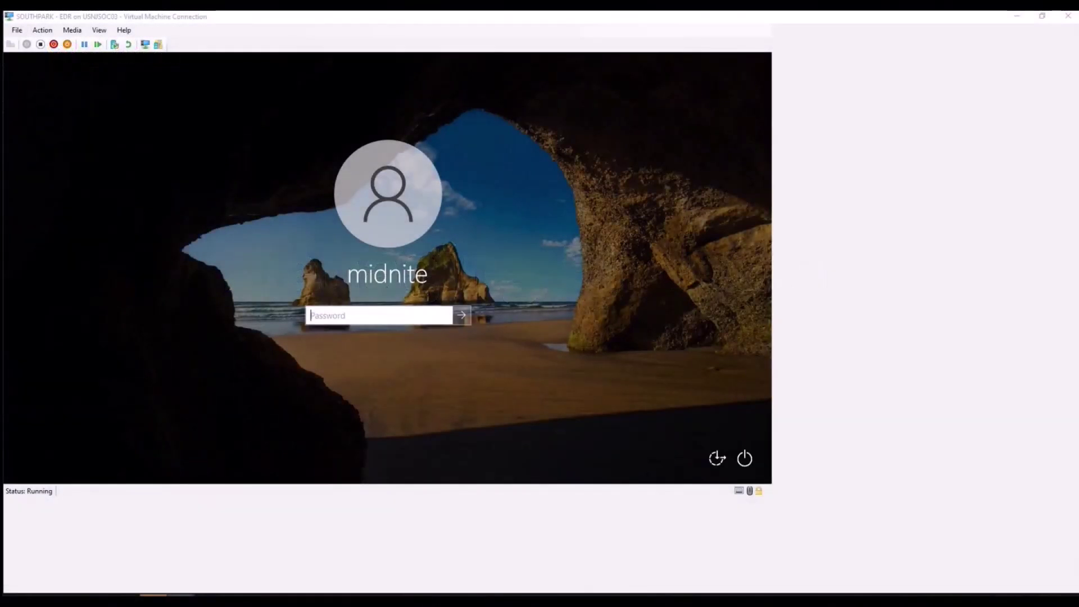
# Sign in to the SOUTHPARK VM with its password, maximize it, and run test.bat from the desktop
pyautogui.click(337, 315)
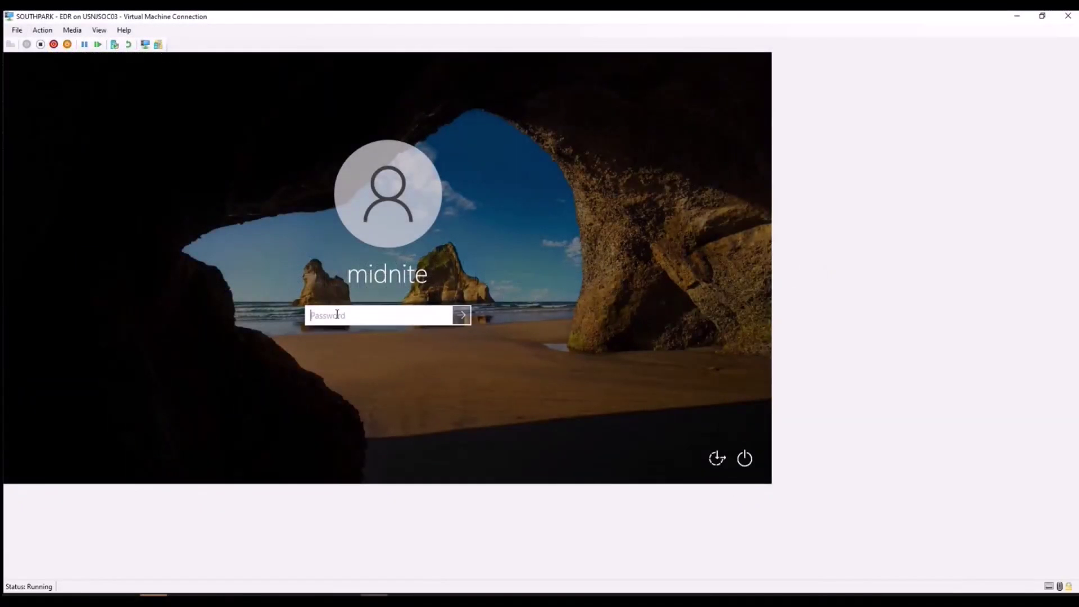
pyautogui.write('••')
pyautogui.press('Return')
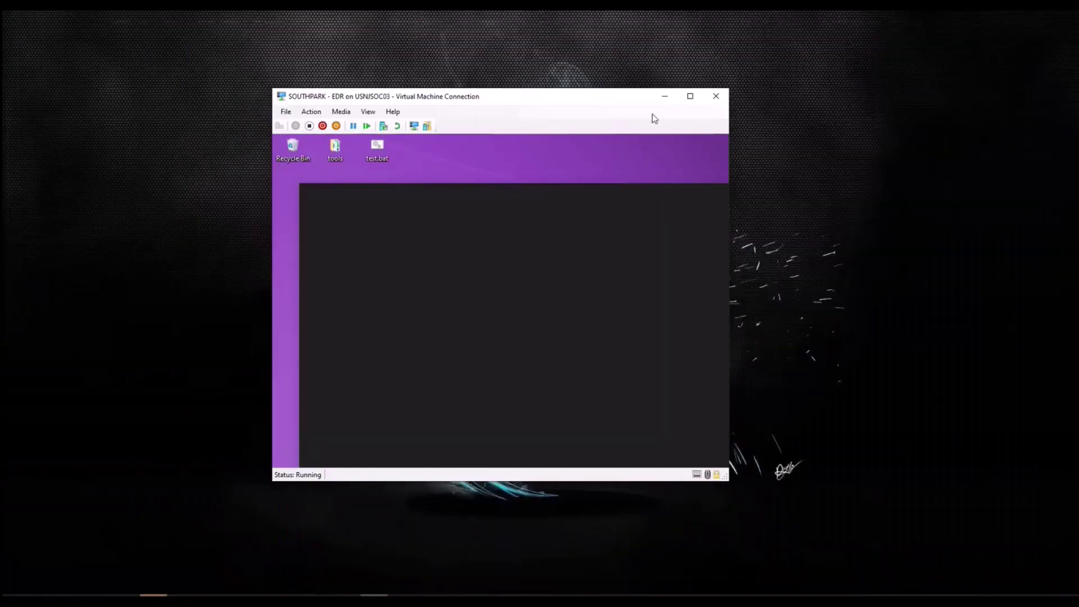
pyautogui.click(690, 96)
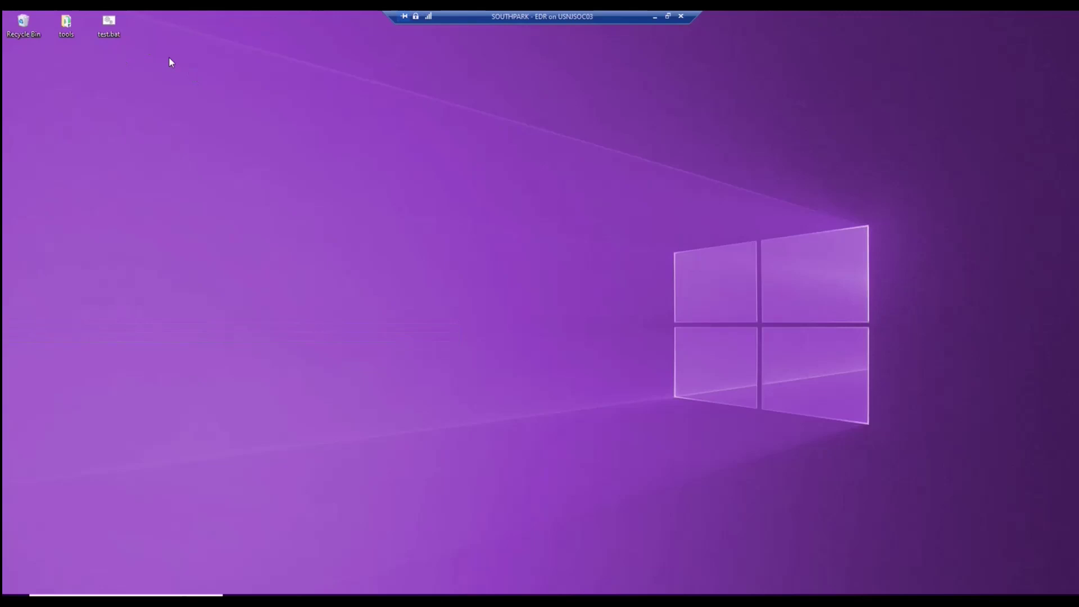
pyautogui.doubleClick(107, 28)
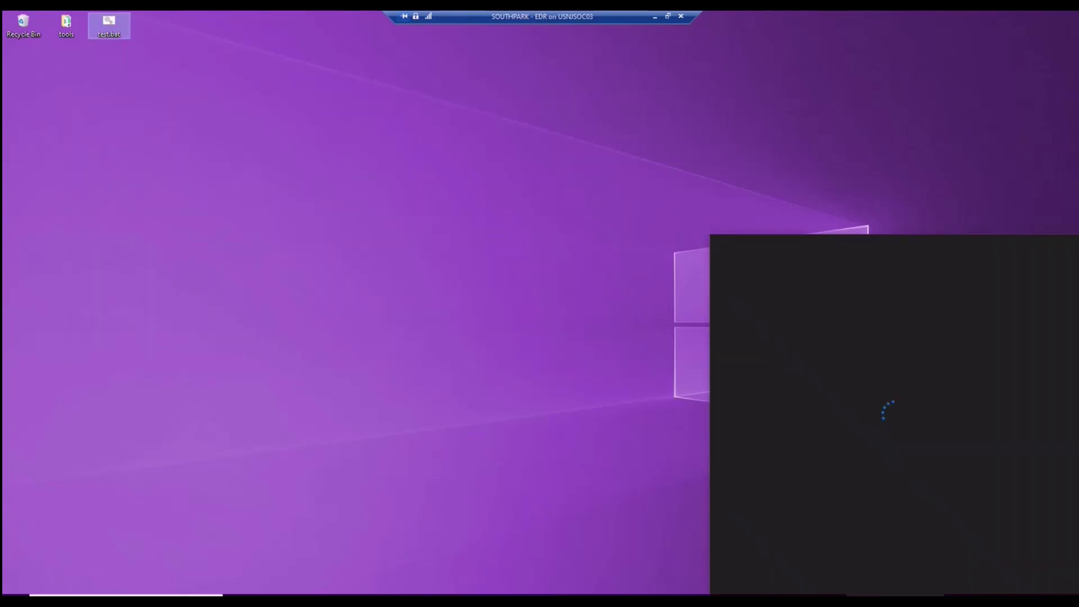
# Return to the maximized Xcitium console and refresh Event Search until whoami.exe appears as System User Discovery
pyautogui.hotkey('alt', 'Tab')
pyautogui.moveTo(469, 8); pyautogui.dragTo(287, 69)
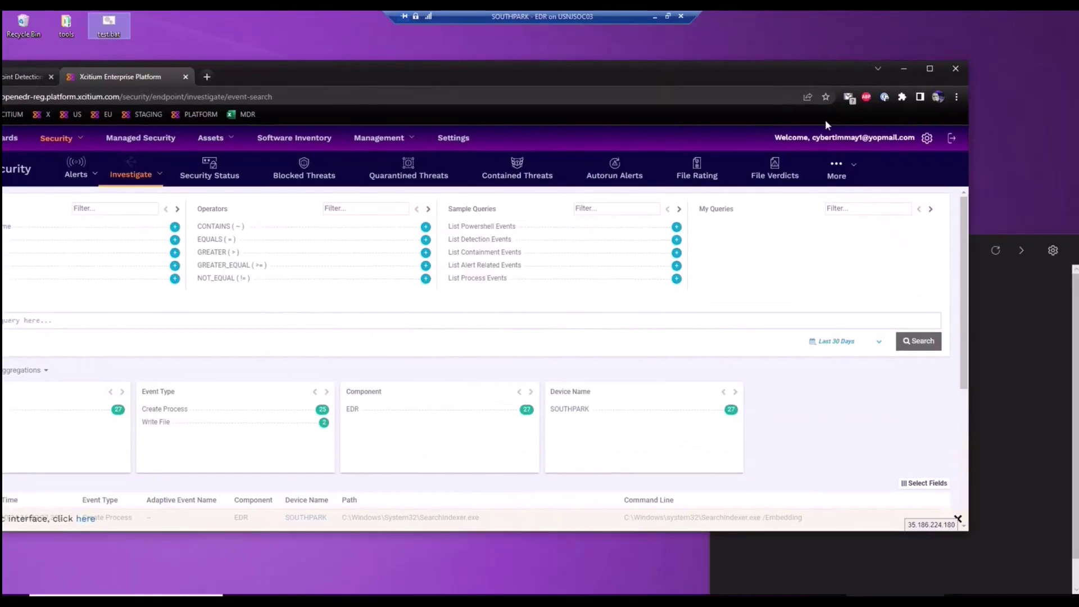
pyautogui.click(936, 70)
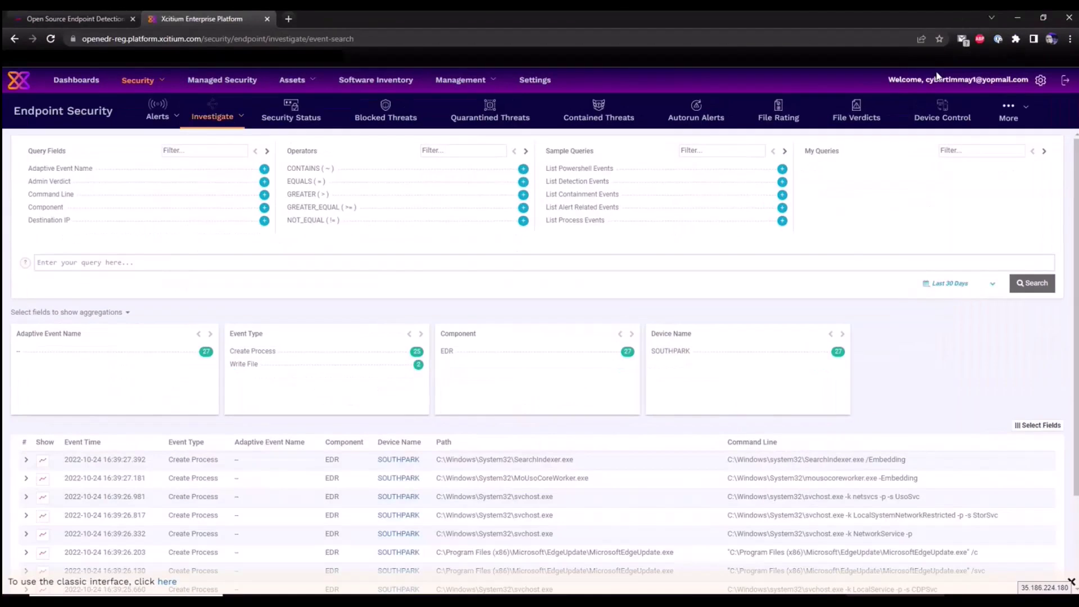
pyautogui.click(1034, 287)
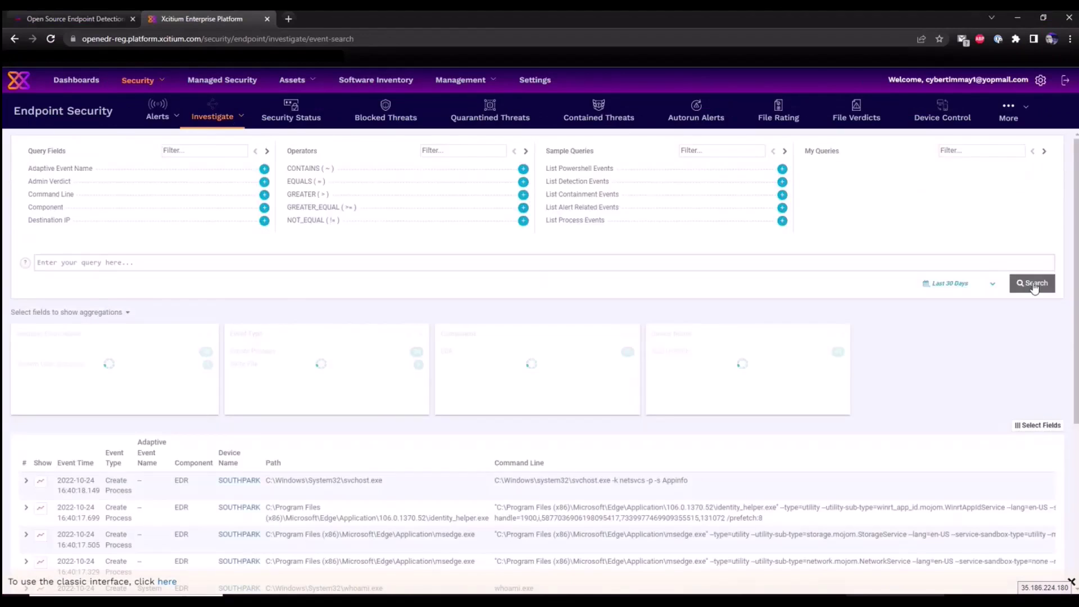
pyautogui.scroll(-3, 1021, 290)
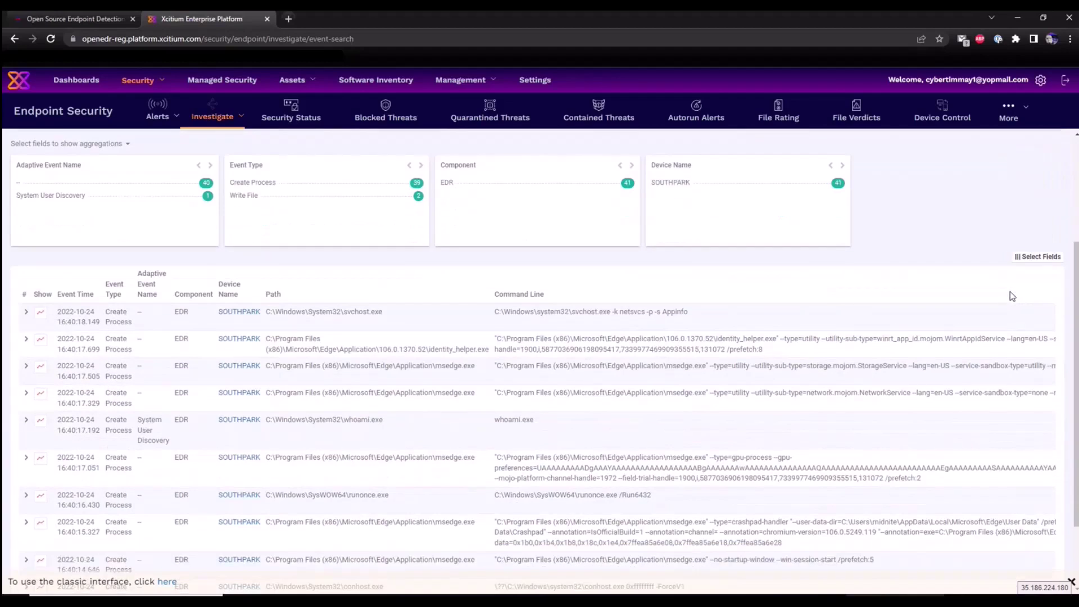
pyautogui.scroll(2, 1013, 297)
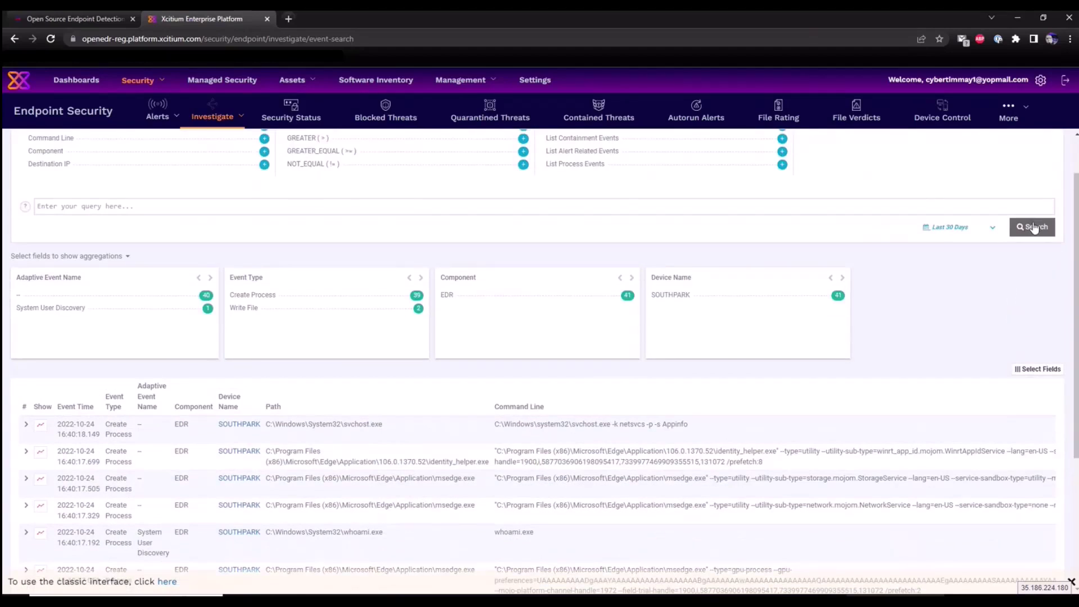
pyautogui.click(1034, 227)
pyautogui.scroll(-4, 948, 302)
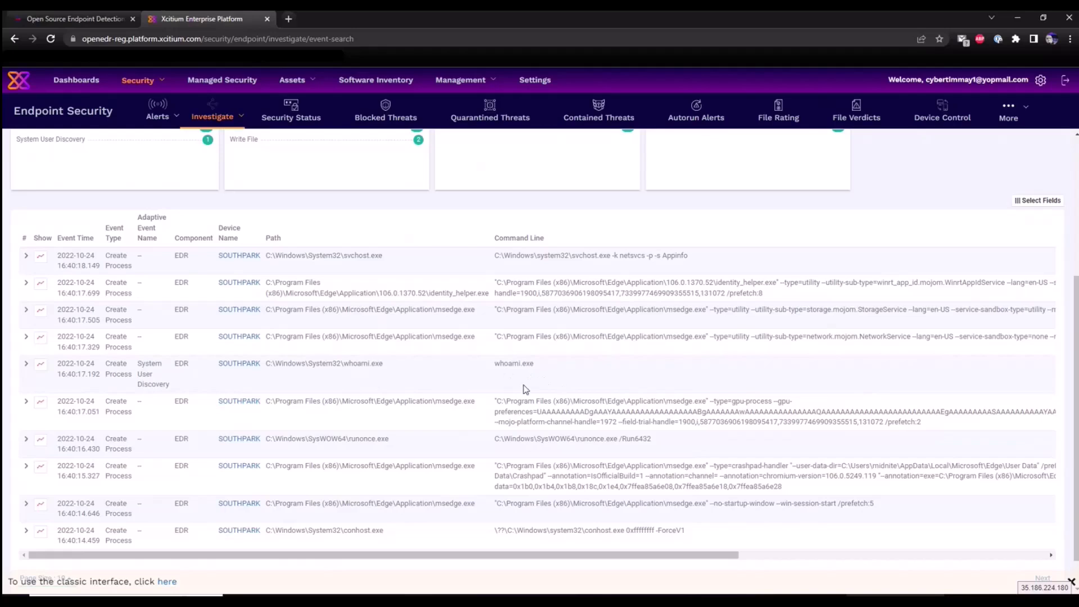
# Expand the whoami.exe event row to view its JSON details
pyautogui.click(25, 364)
pyautogui.scroll(-2, 456, 379)
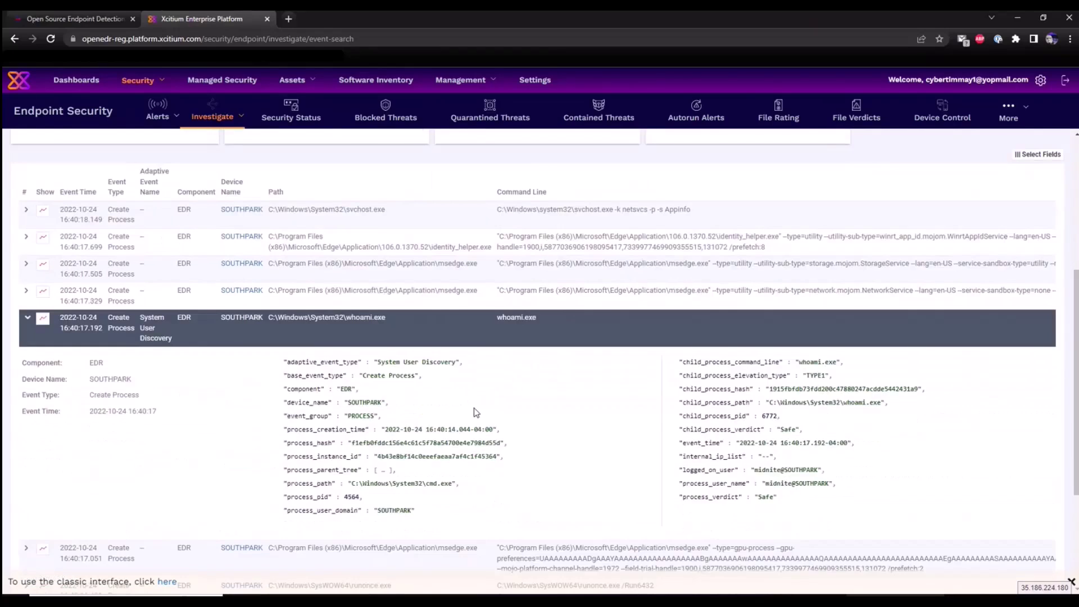
pyautogui.moveTo(496, 363); pyautogui.dragTo(383, 365)
pyautogui.click(384, 366)
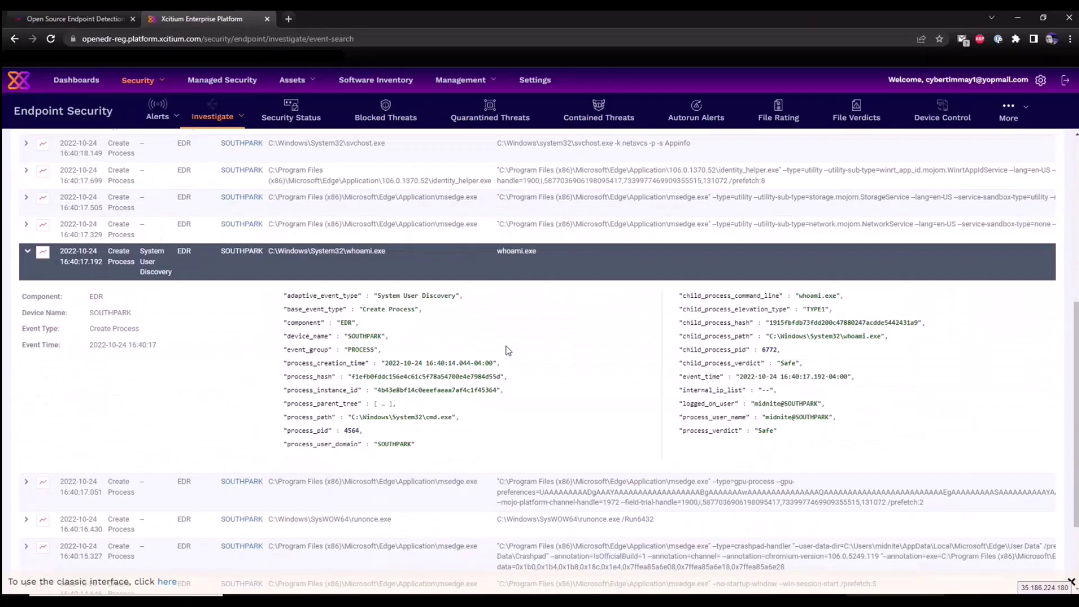
# Show the whoami.exe process_hash in the Process Timeline
pyautogui.doubleClick(373, 380)
pyautogui.click(373, 382)
pyautogui.click(460, 384)
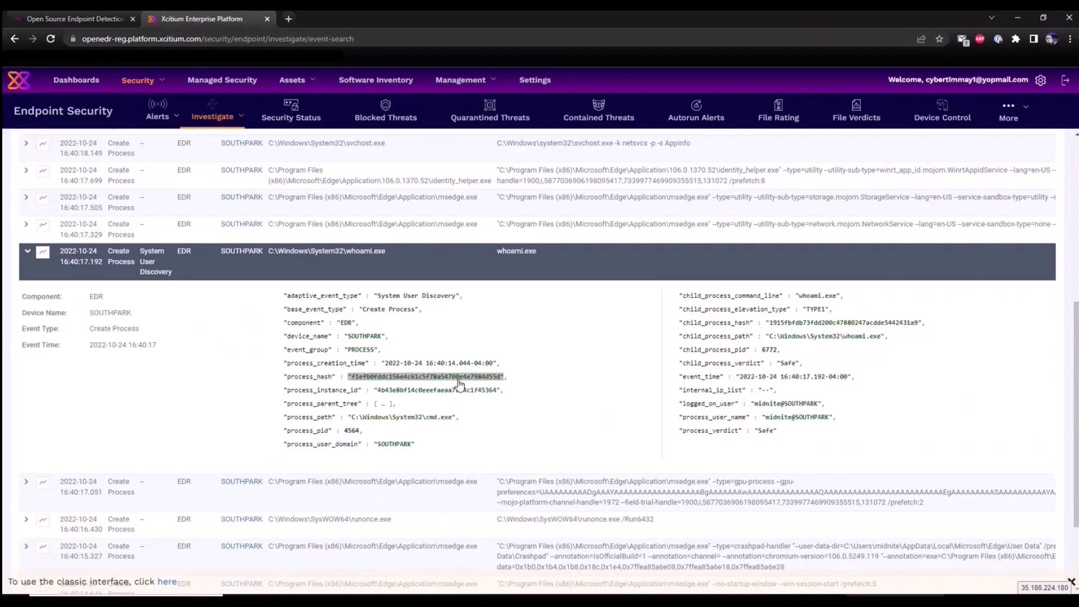
pyautogui.click(459, 384)
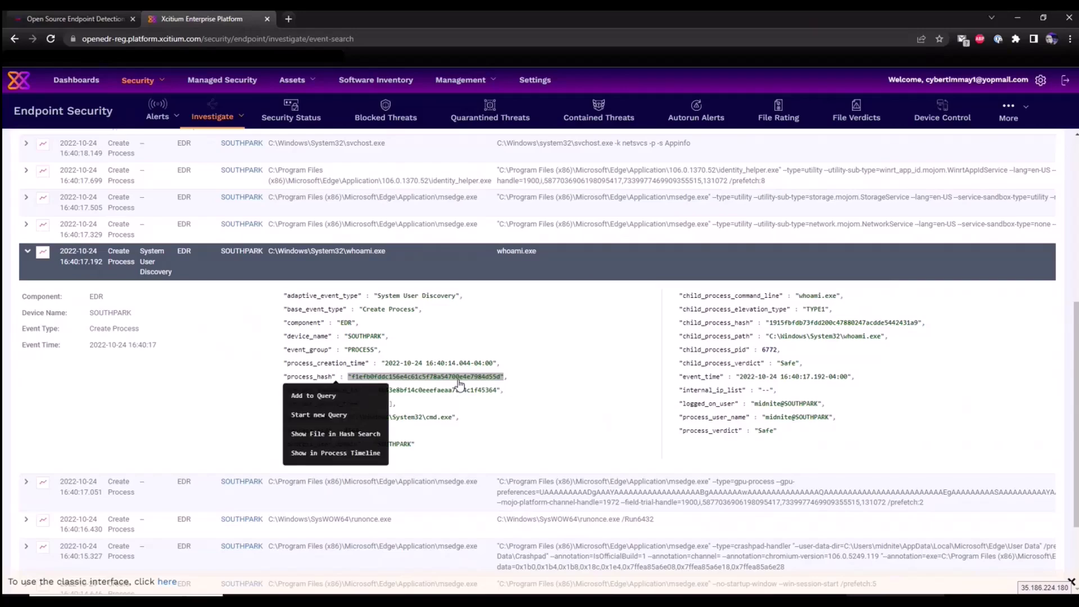
pyautogui.click(341, 453)
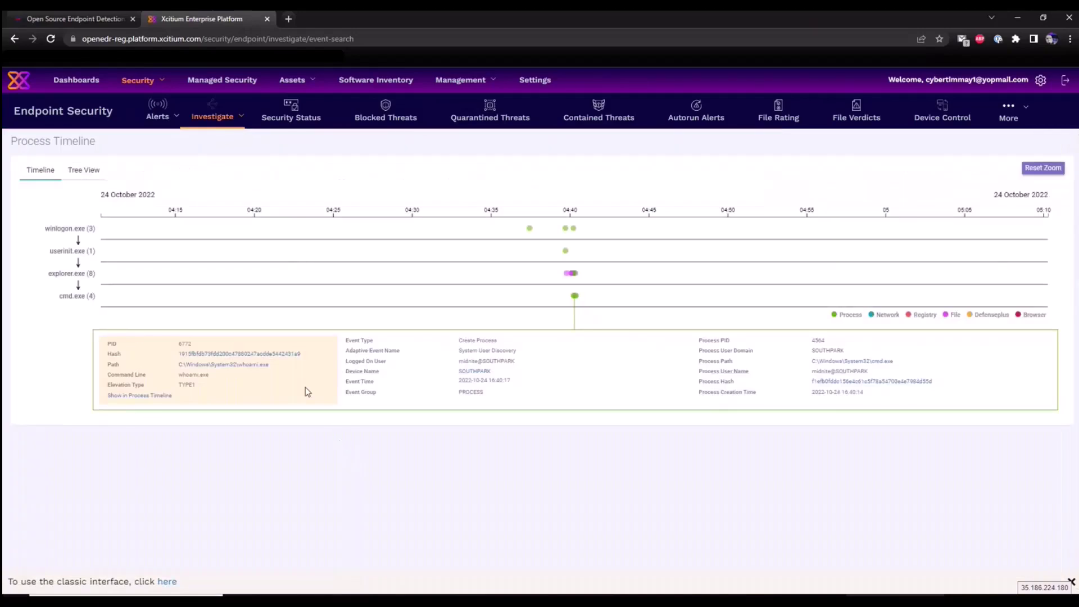
# Switch to Tree View to show cmd.exe's children: 1.exe from Temp, tasklist.exe, whoami.exe and conhost.exe
pyautogui.scroll(2, 682, 283)
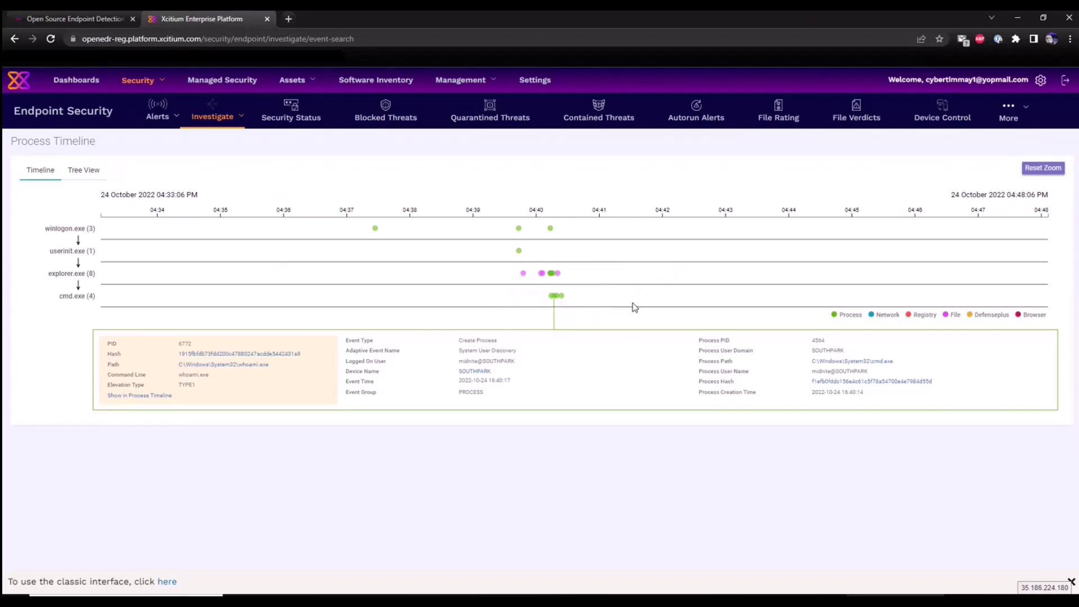
pyautogui.click(91, 176)
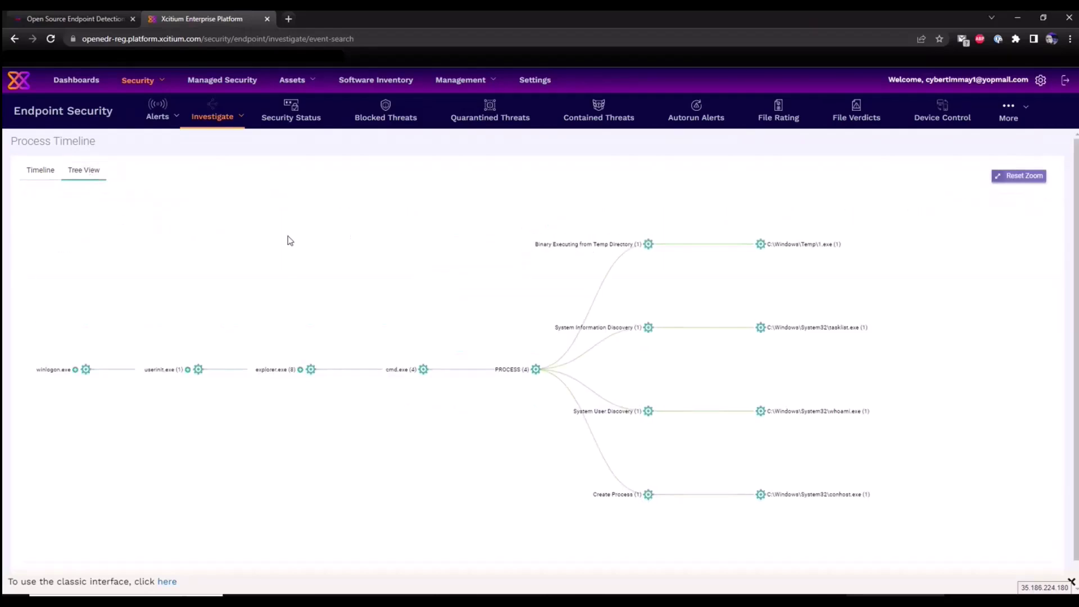
pyautogui.moveTo(290, 241); pyautogui.dragTo(275, 270)
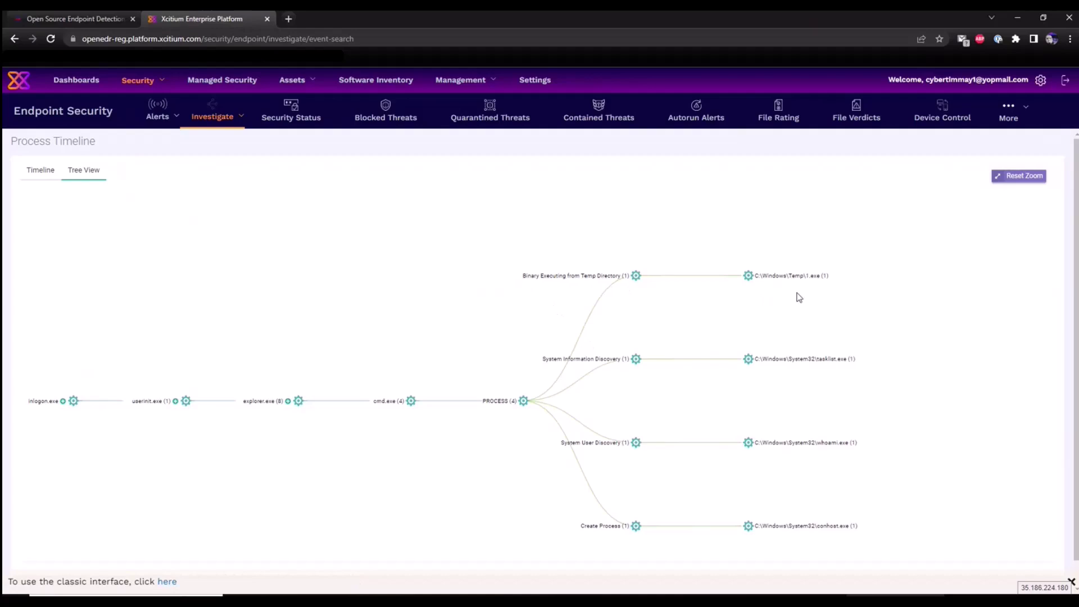
# Go back to Event Search and add the Command Line column to the results
pyautogui.click(216, 112)
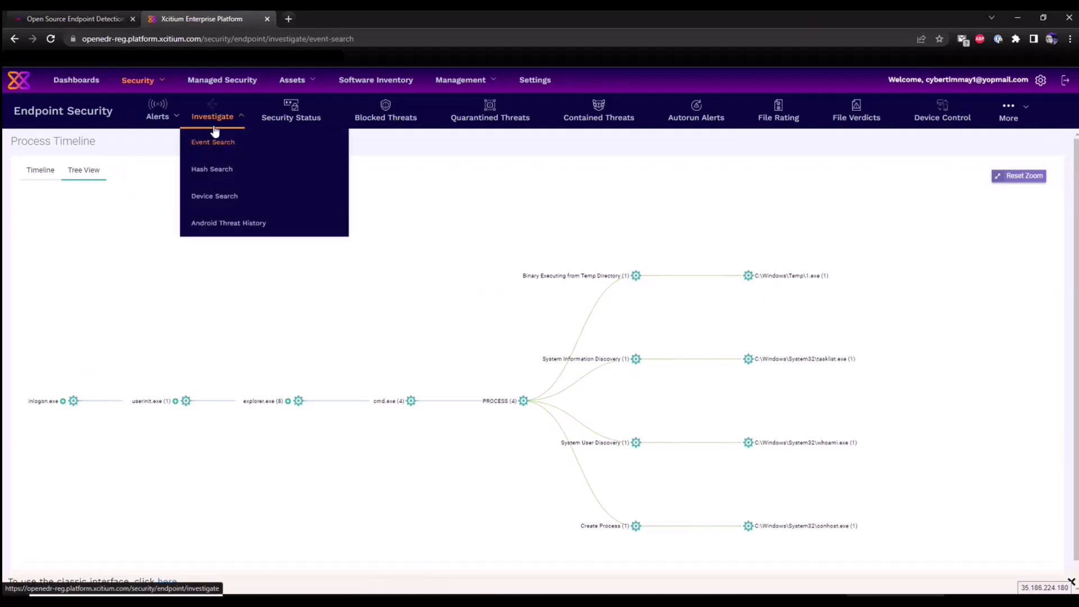
pyautogui.click(213, 151)
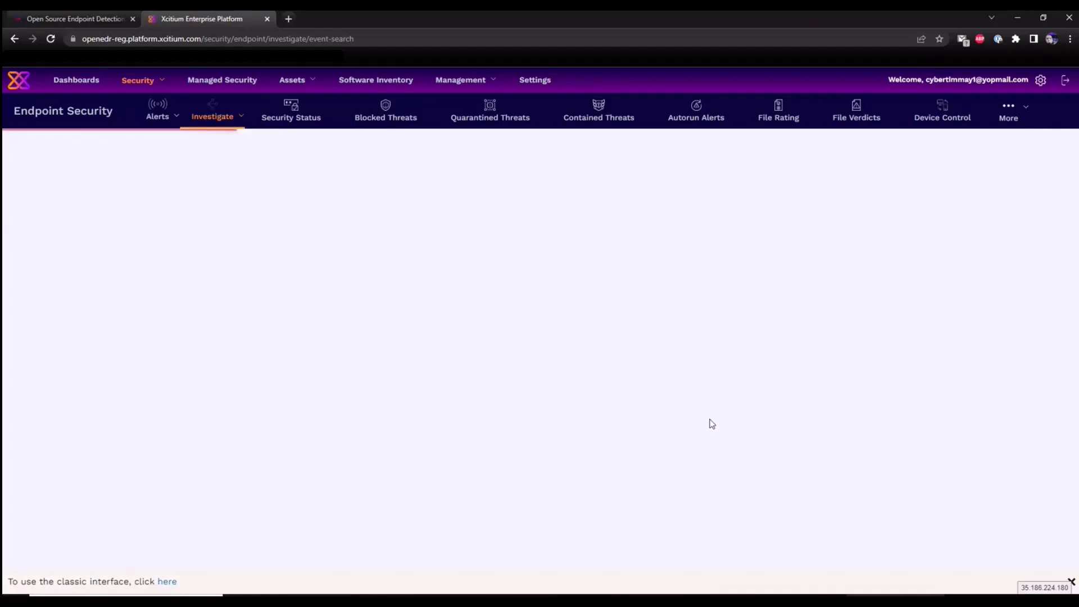
pyautogui.scroll(-2, 1012, 362)
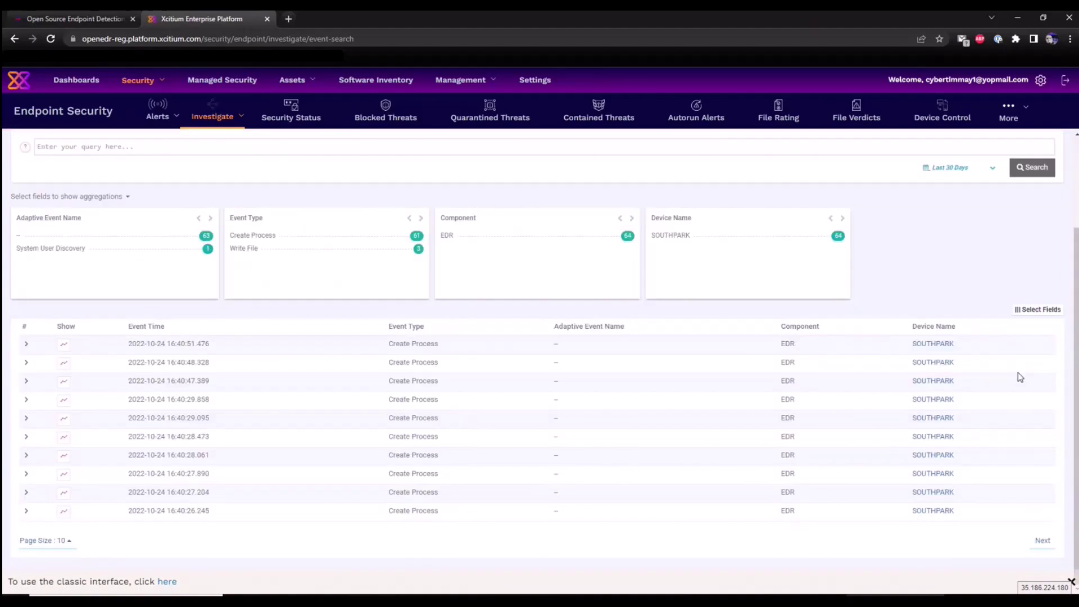
pyautogui.click(1037, 310)
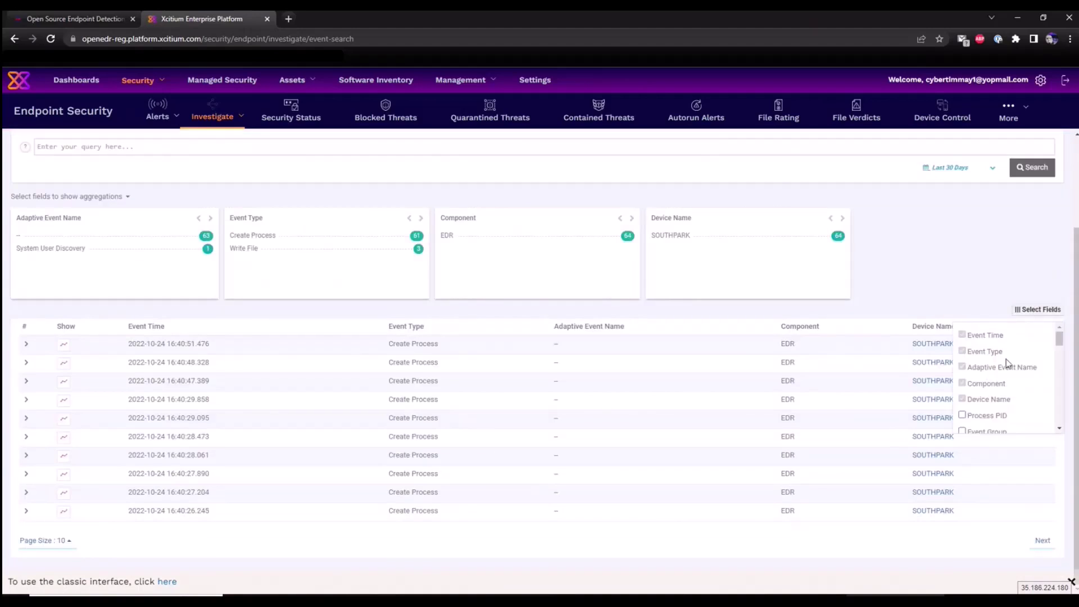
pyautogui.scroll(-5, 1004, 372)
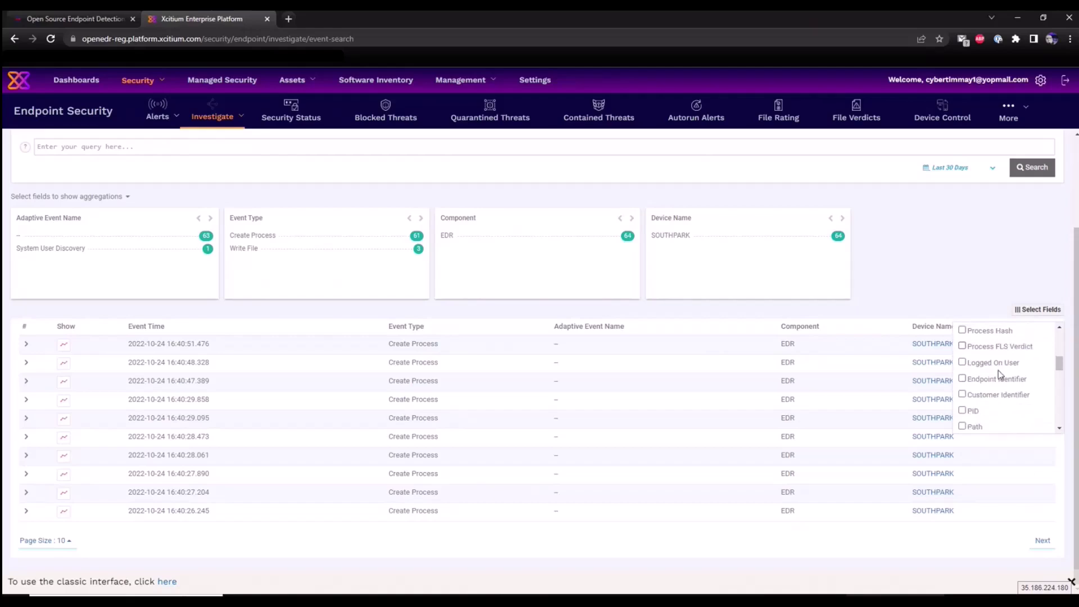
pyautogui.scroll(-1, 1000, 375)
pyautogui.click(999, 375)
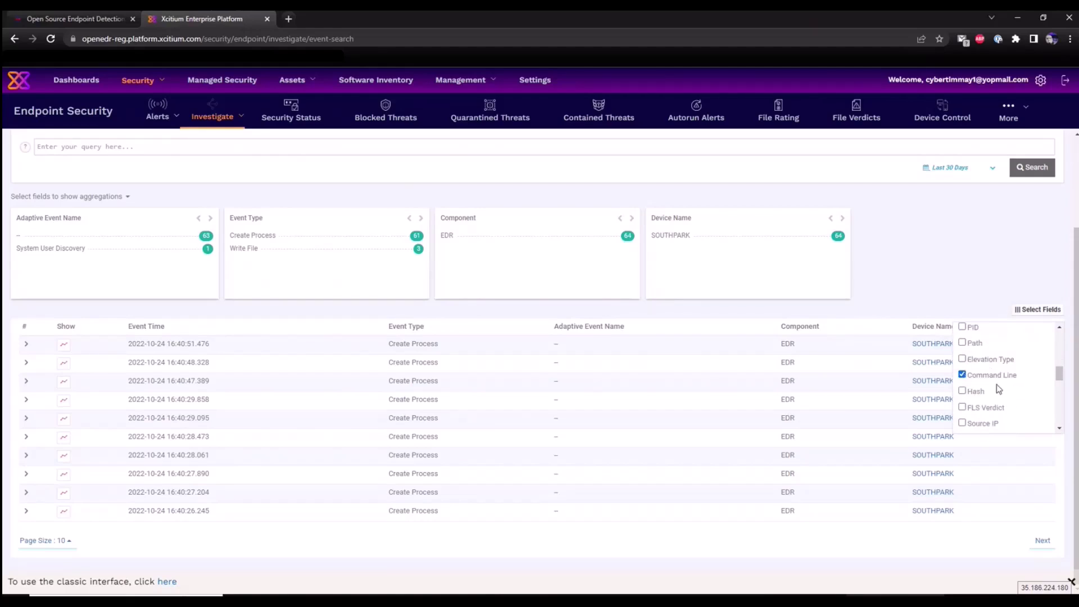
pyautogui.scroll(8, 999, 391)
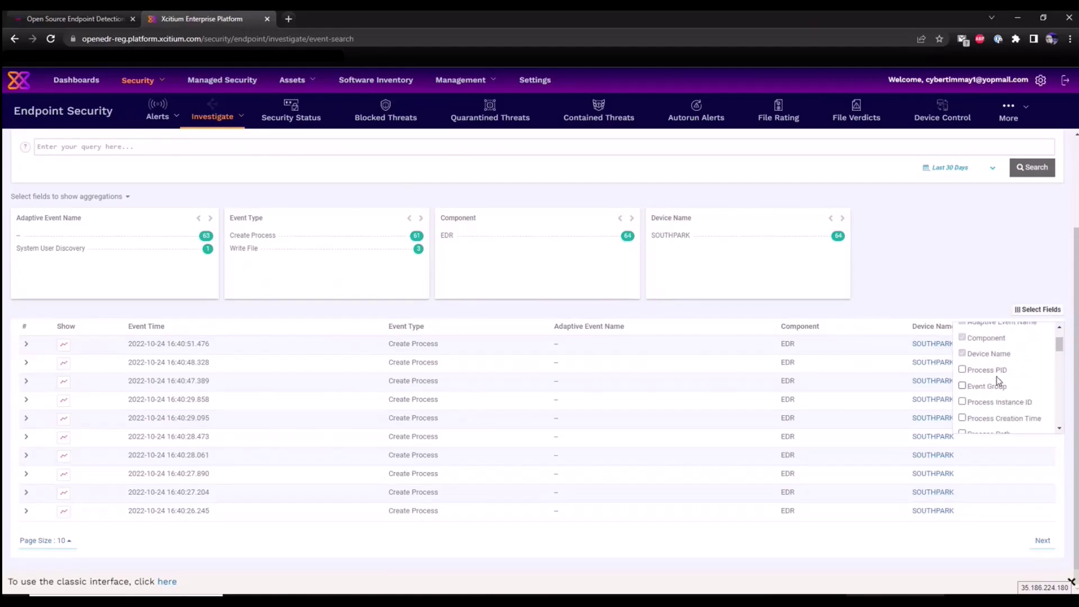
pyautogui.scroll(-5, 998, 365)
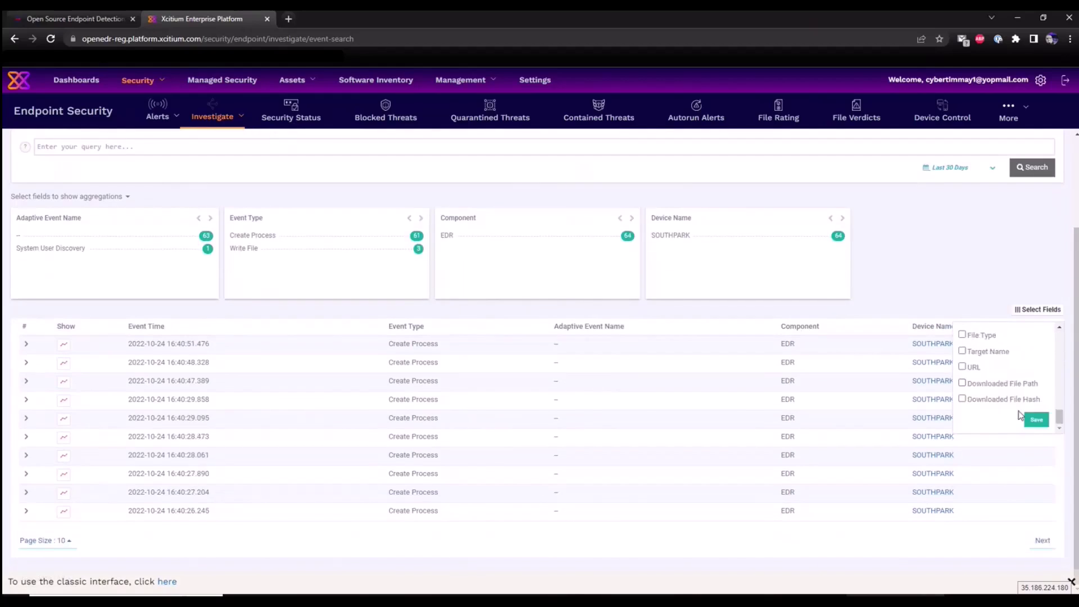
pyautogui.click(1033, 422)
pyautogui.scroll(-4, 961, 402)
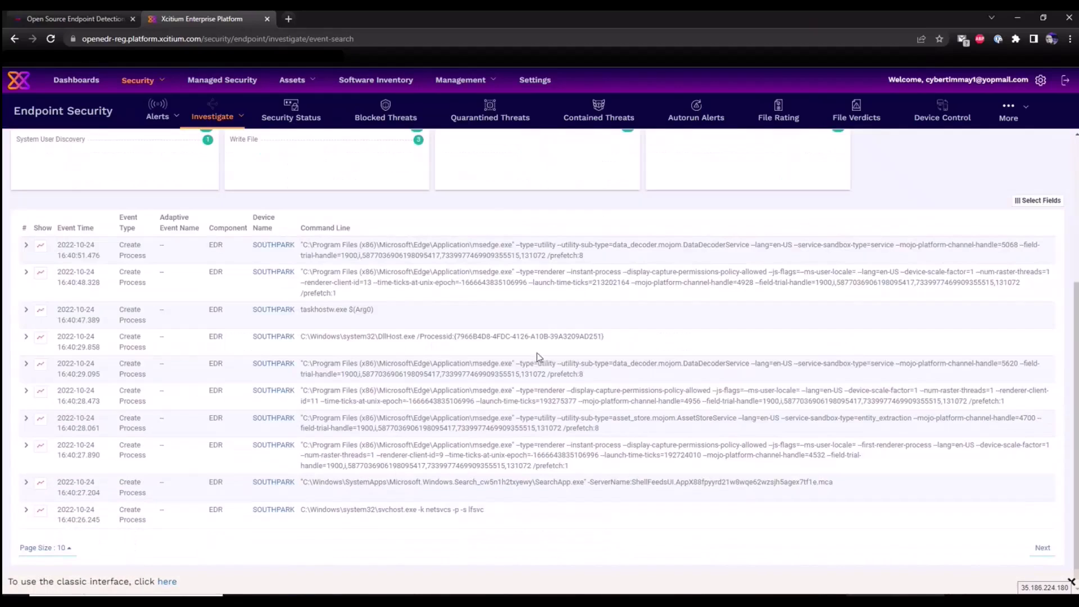
# Show 100 events per page and scroll to the tasklist.exe, whoami.exe and 1.exe command lines
pyautogui.scroll(-1, 113, 556)
pyautogui.click(64, 541)
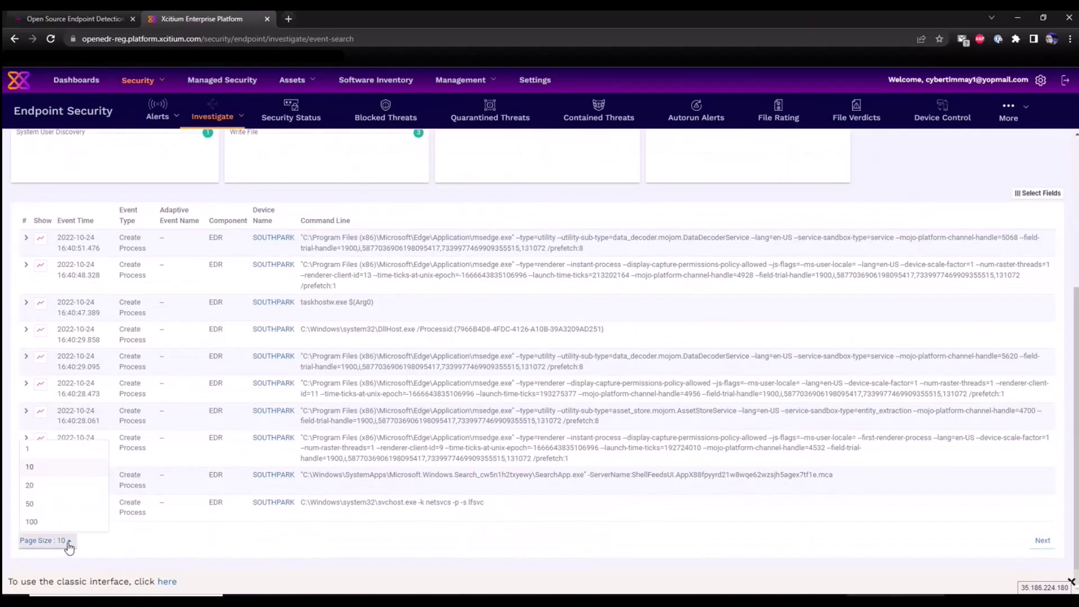
pyautogui.click(62, 522)
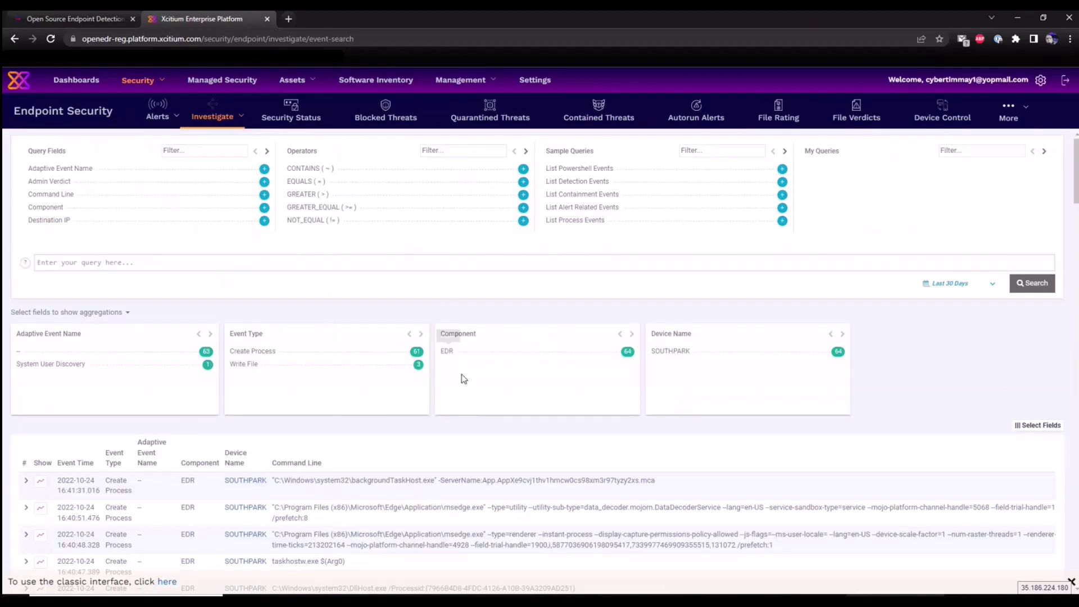
pyautogui.scroll(-1, 473, 381)
pyautogui.scroll(-12, 481, 388)
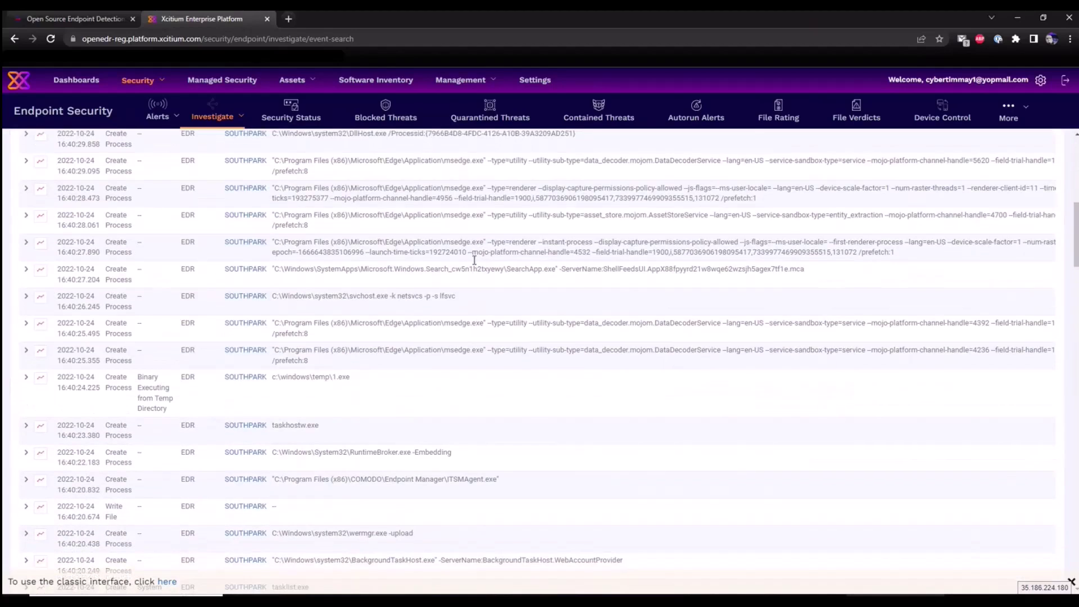
pyautogui.scroll(-4, 157, 334)
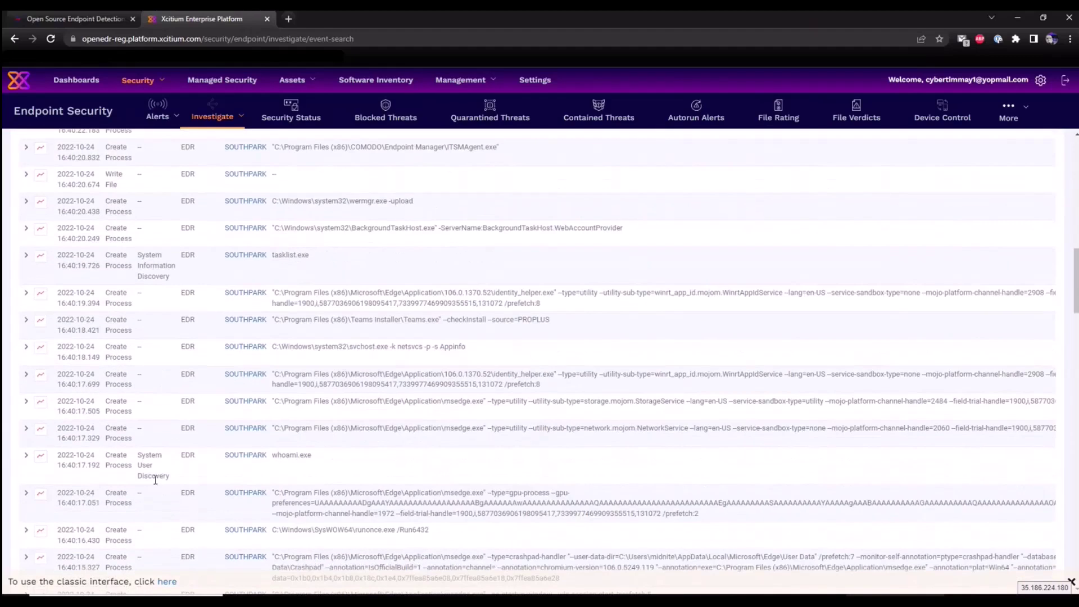
pyautogui.scroll(2, 171, 382)
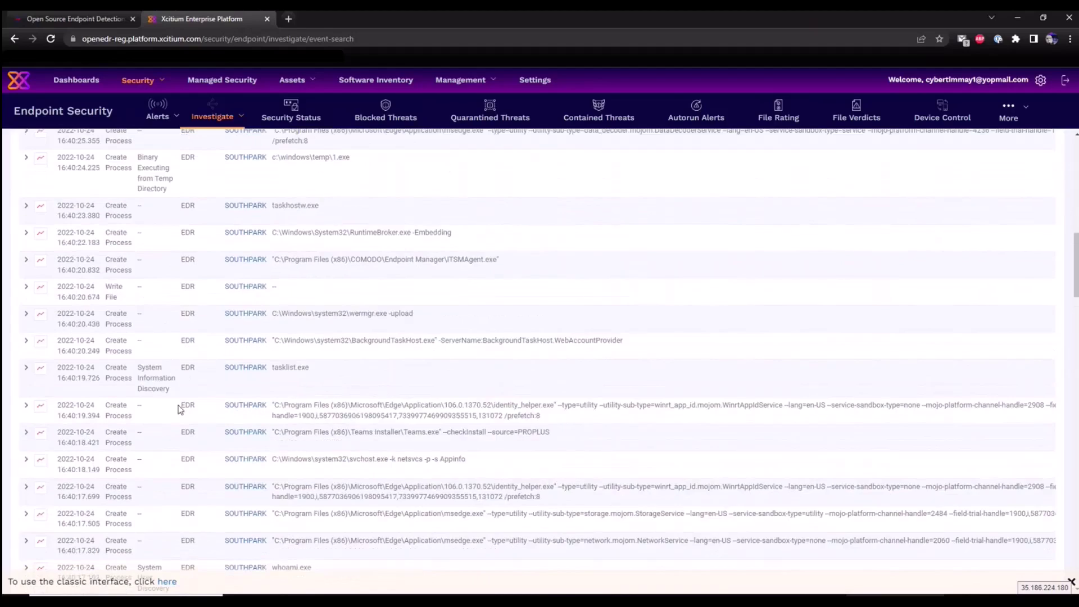
pyautogui.scroll(1, 133, 280)
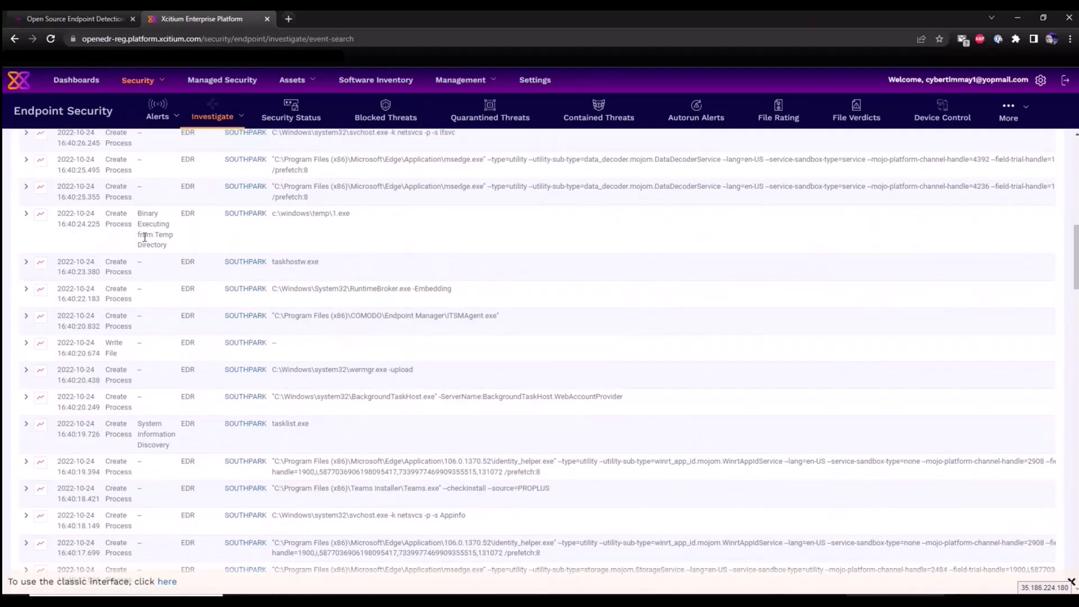
pyautogui.scroll(-4, 149, 253)
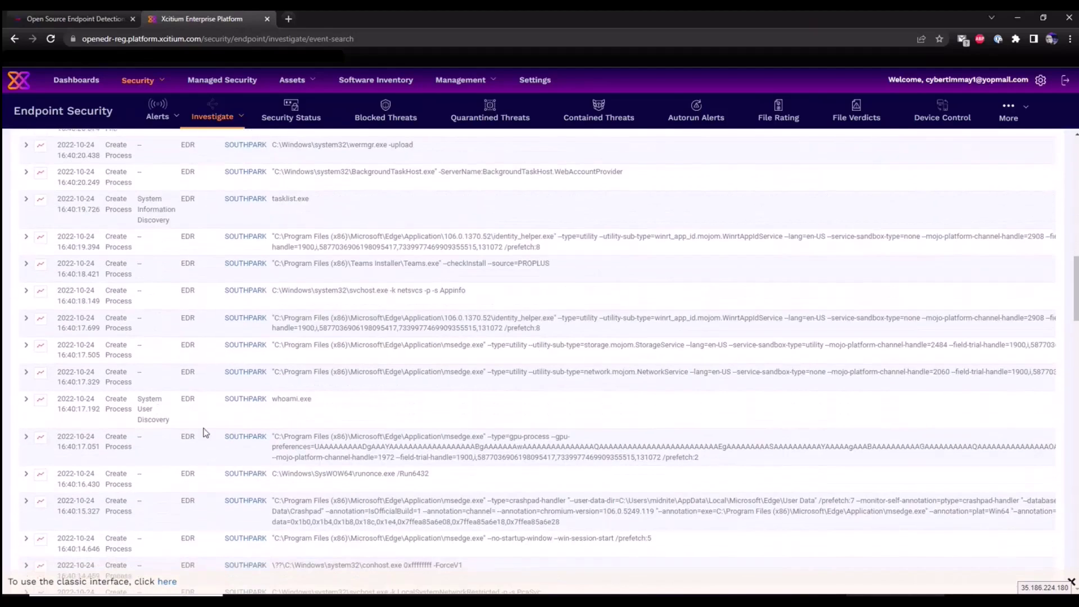
pyautogui.scroll(-3, 206, 433)
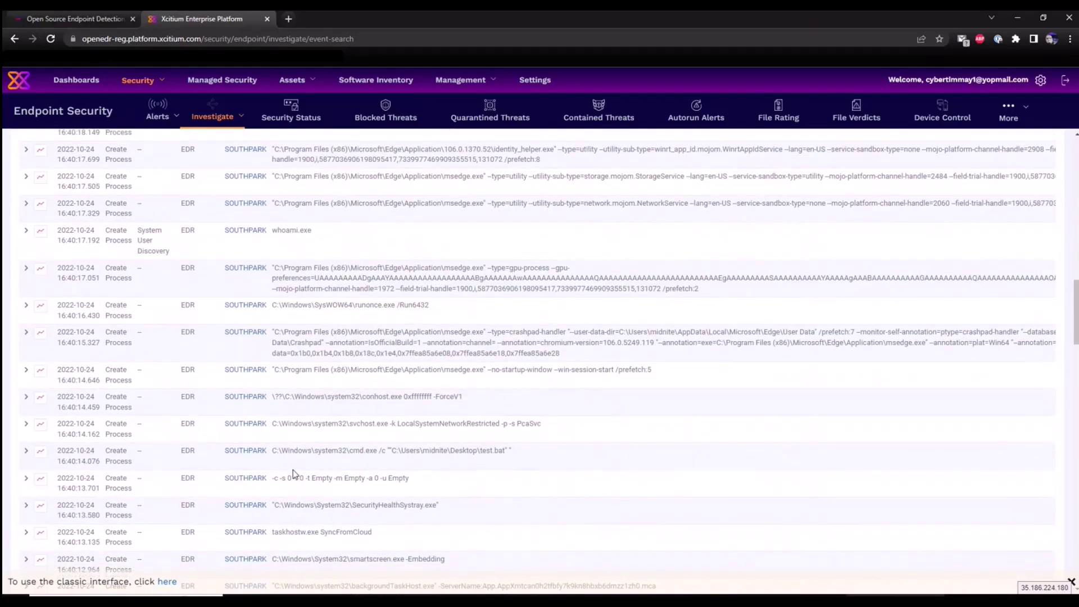
pyautogui.scroll(2, 554, 509)
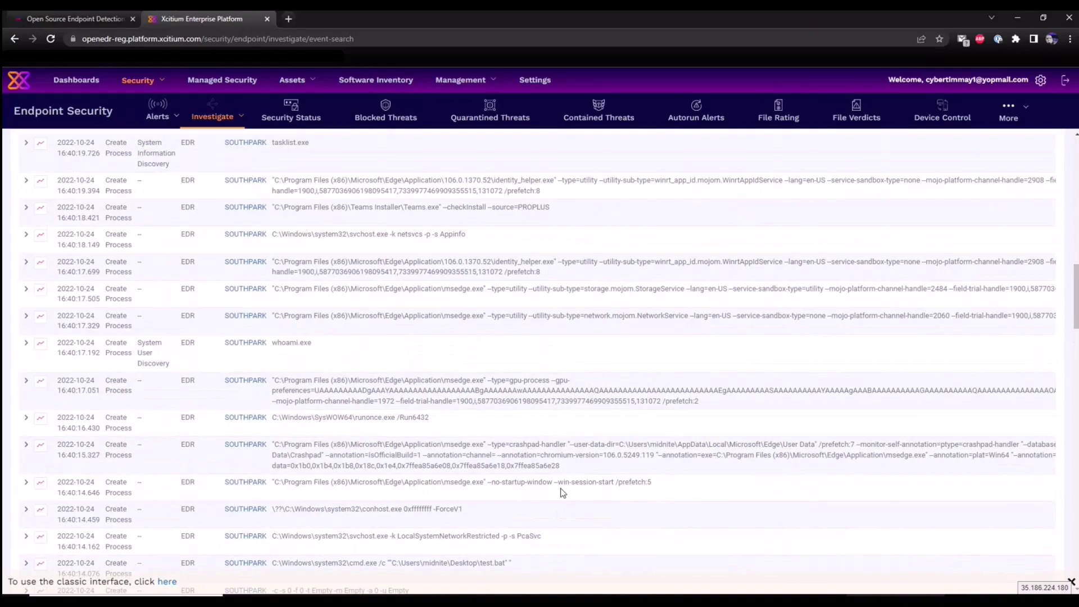